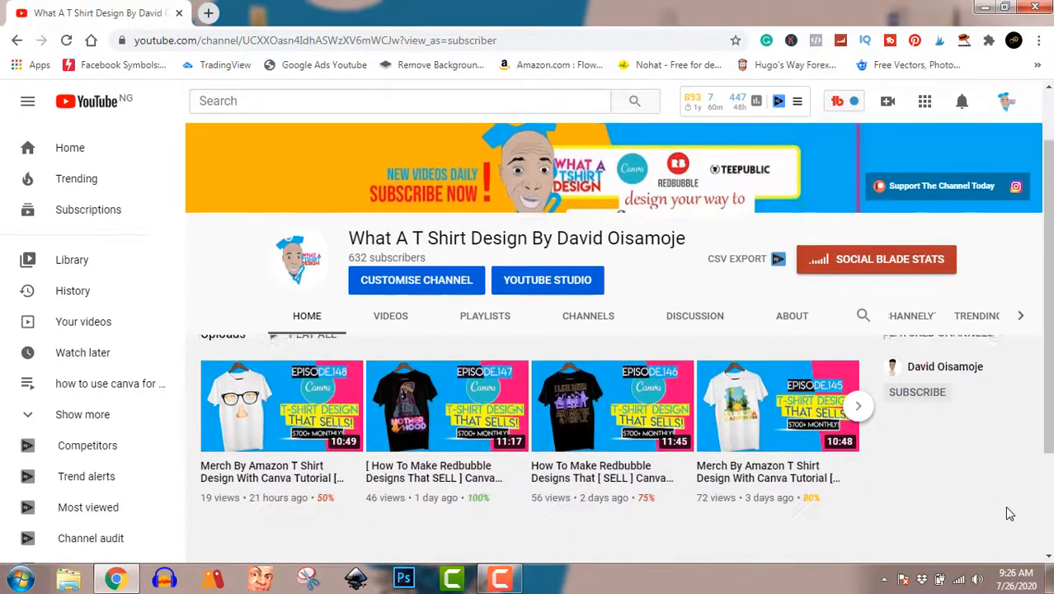
- Show the channel's Videos tab and scroll through its uploads from episode 148 back to older T-shirt episodes
scroll(1010, 513, "down", 3)
scroll(1009, 513, "up", 3)
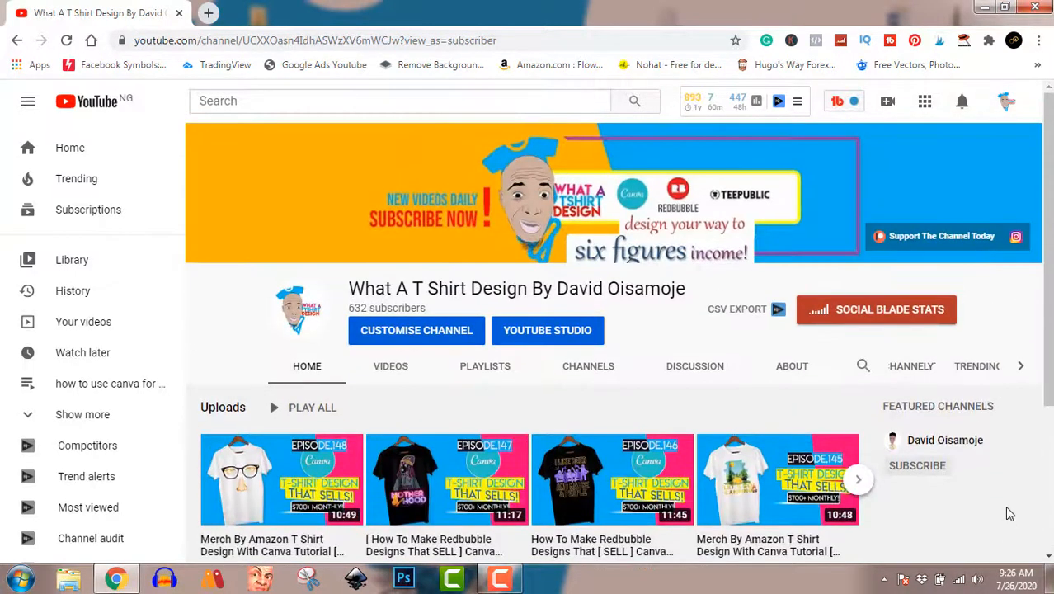
left_click(391, 368)
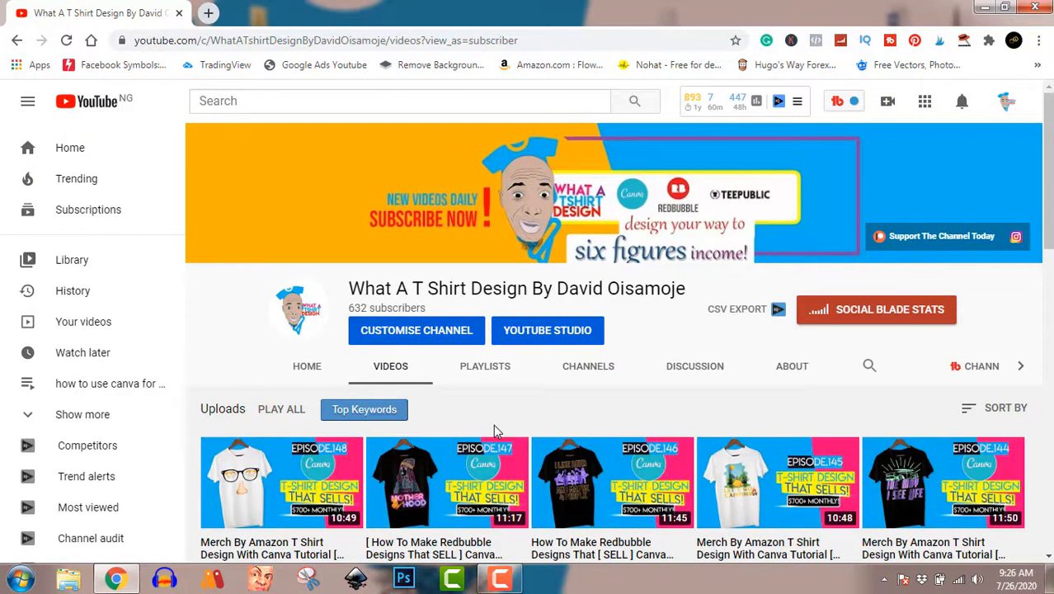
scroll(495, 430, "down", 1)
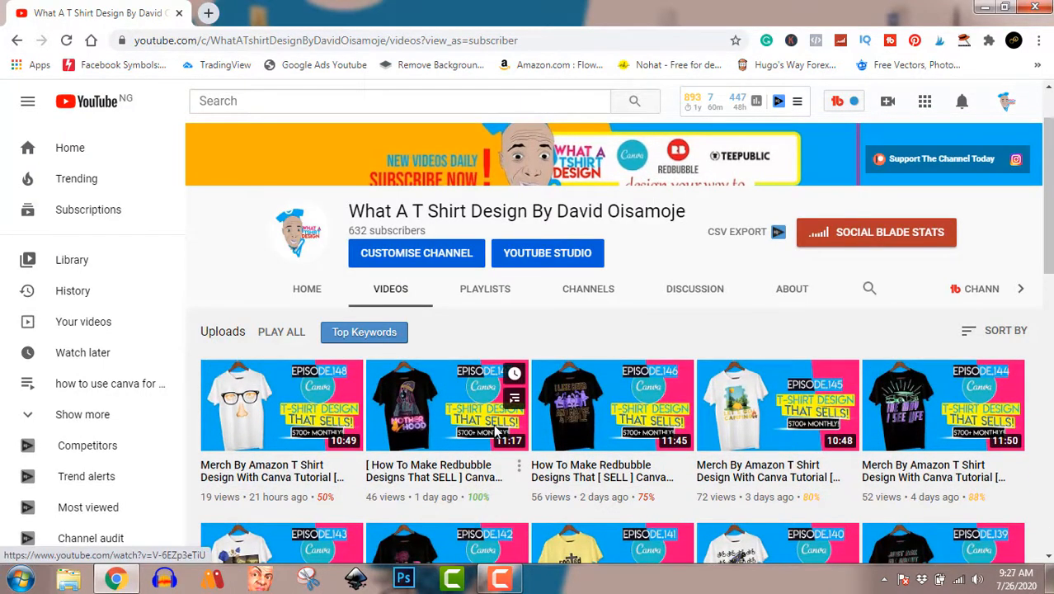
scroll(495, 430, "down", 4)
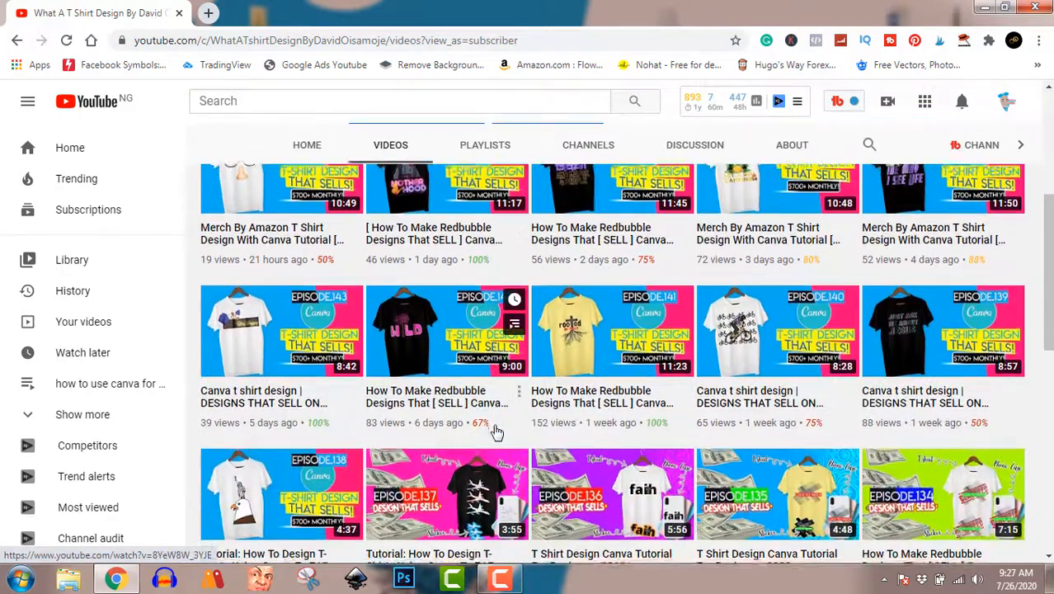
scroll(497, 430, "down", 6)
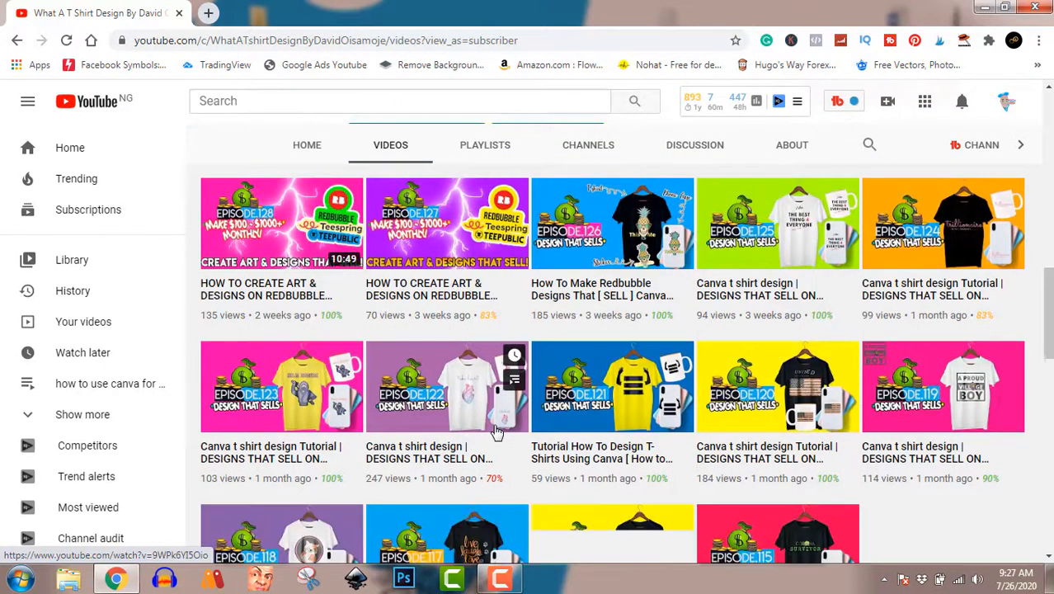
scroll(497, 431, "up", 10)
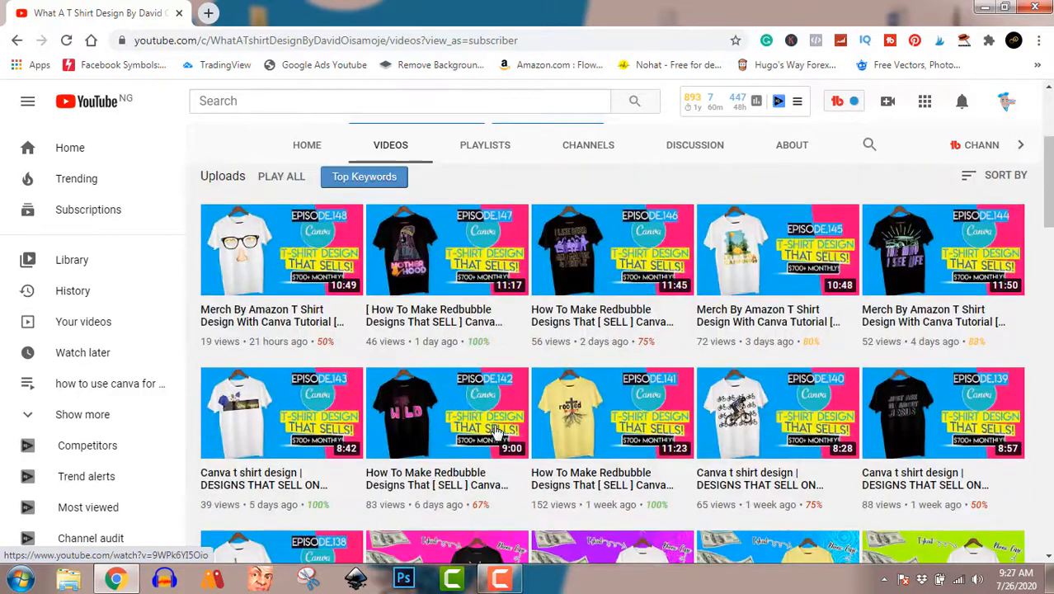
scroll(497, 431, "up", 2)
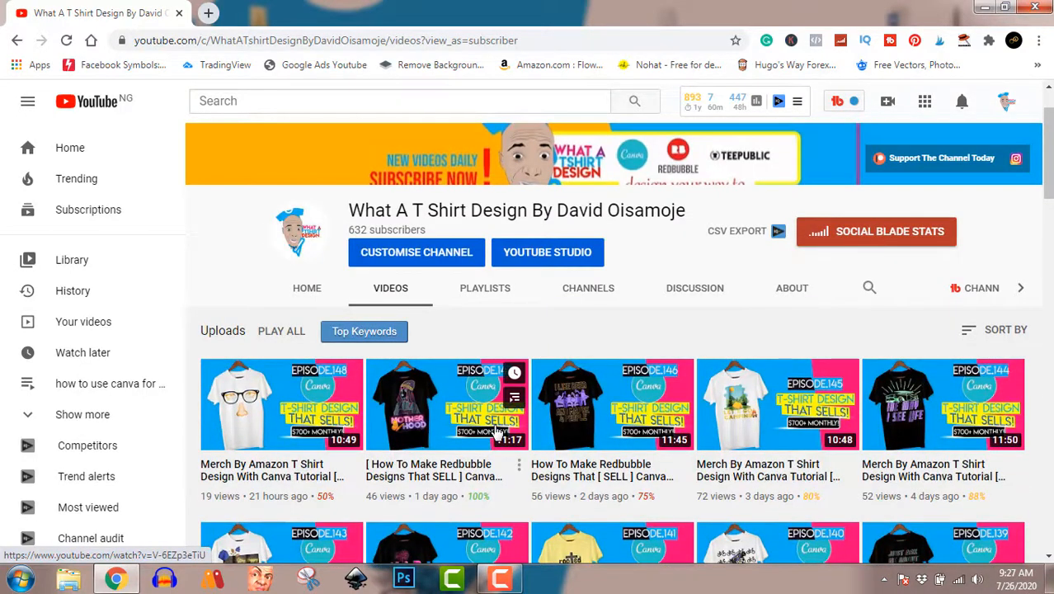
scroll(497, 431, "down", 6)
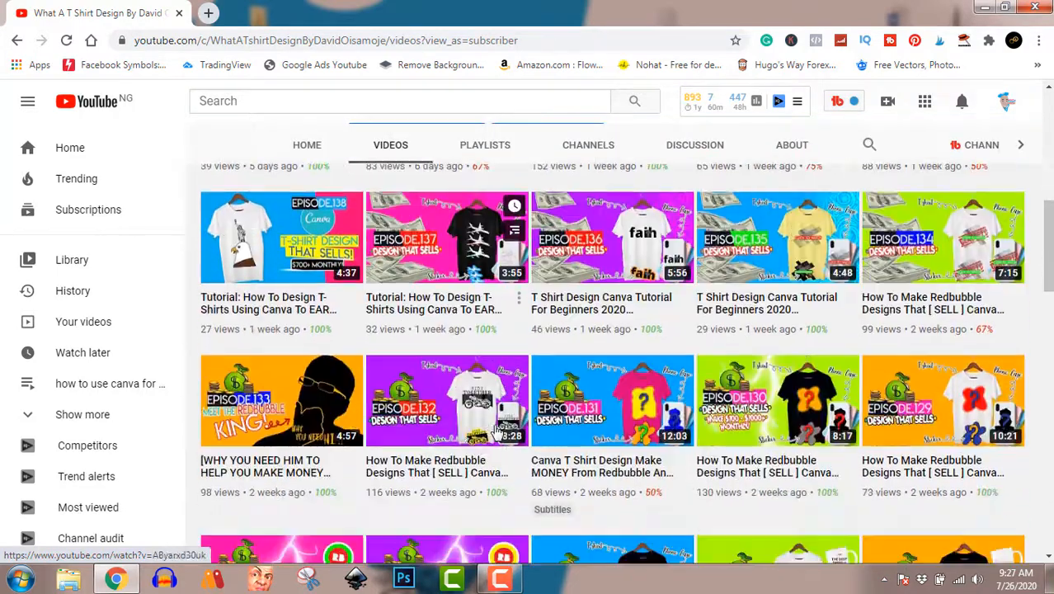
scroll(498, 431, "down", 12)
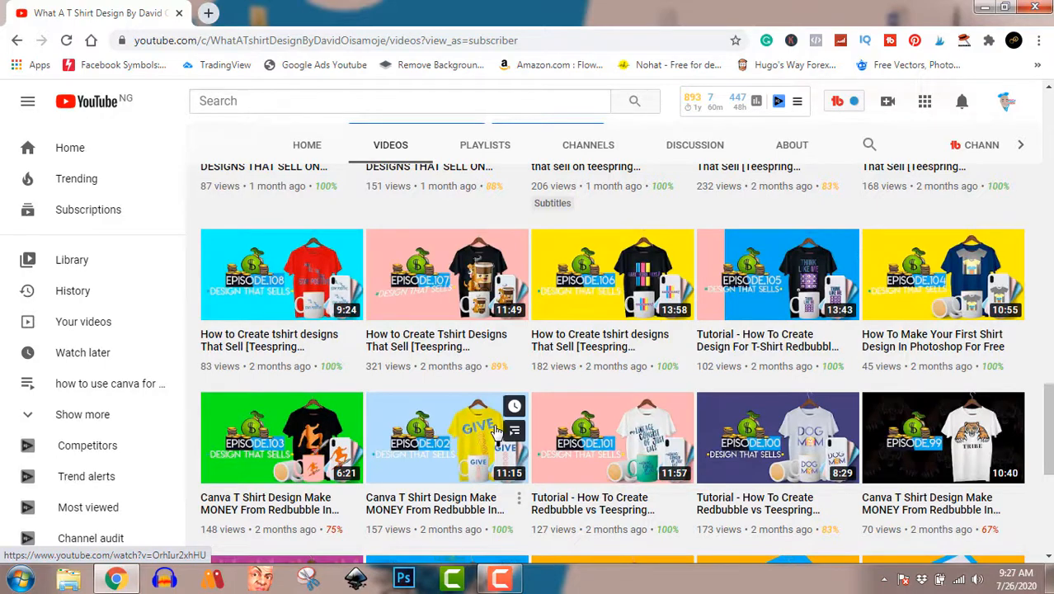
scroll(497, 431, "up", 18)
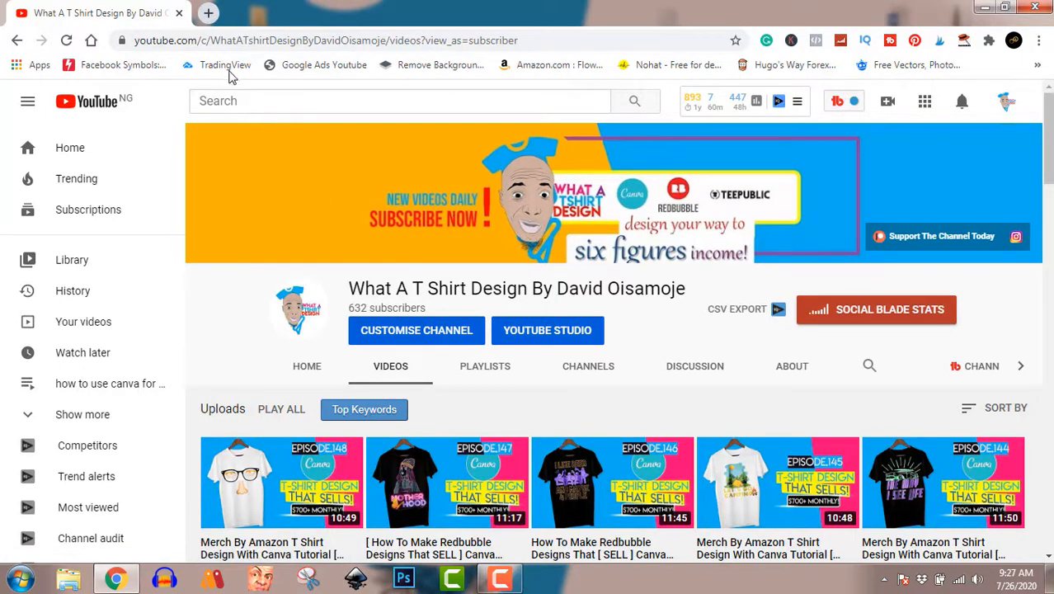
- Load the Canva home page in a new Chrome tab from the canva.com shortcut
left_click(208, 13)
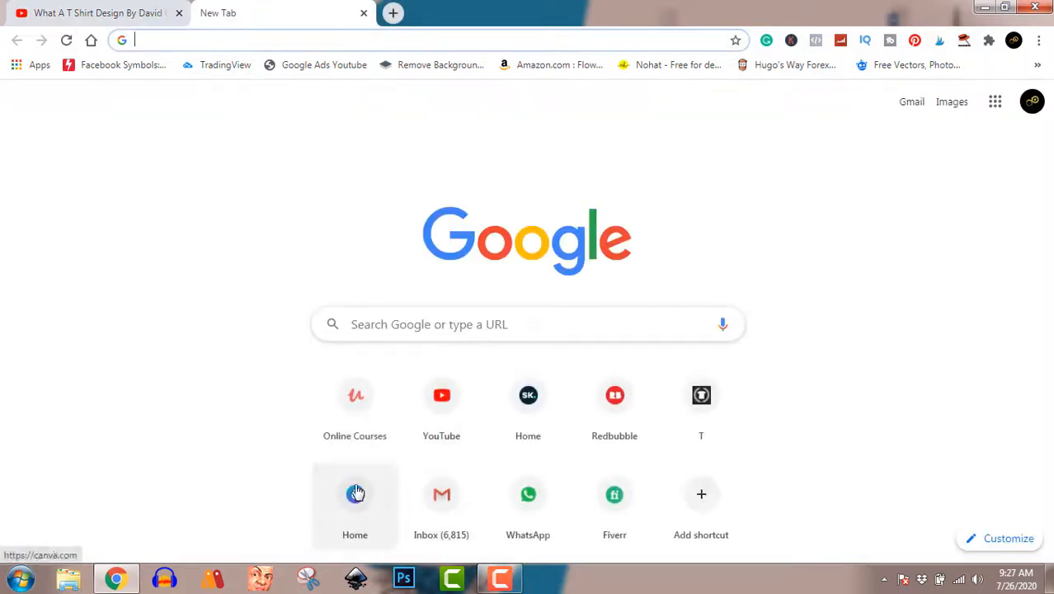
left_click(357, 495)
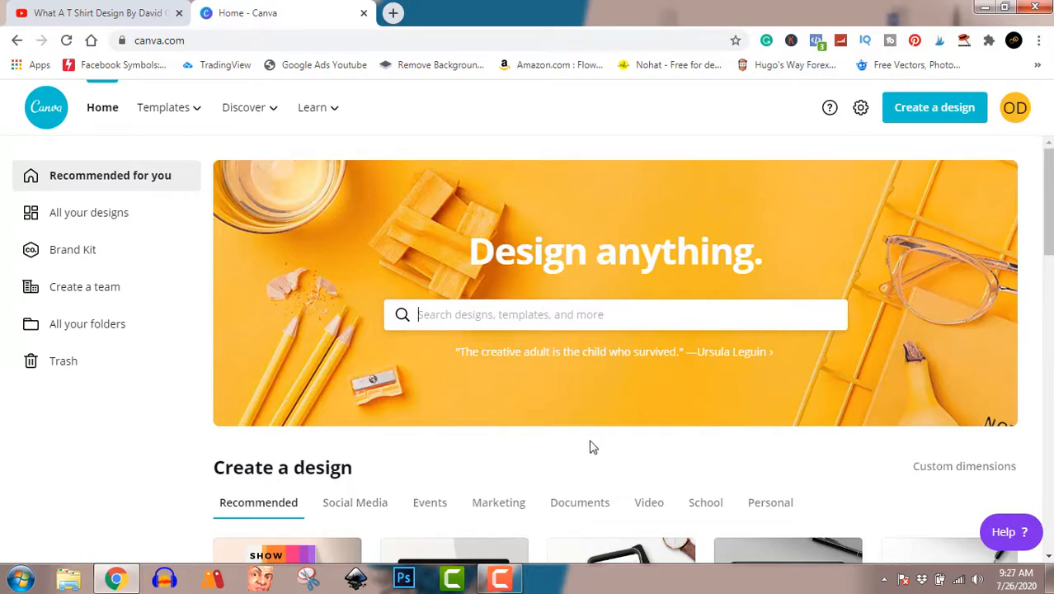
- Create a custom-size Canva design of 4500 × 5400 px
left_click(930, 114)
left_click(821, 186)
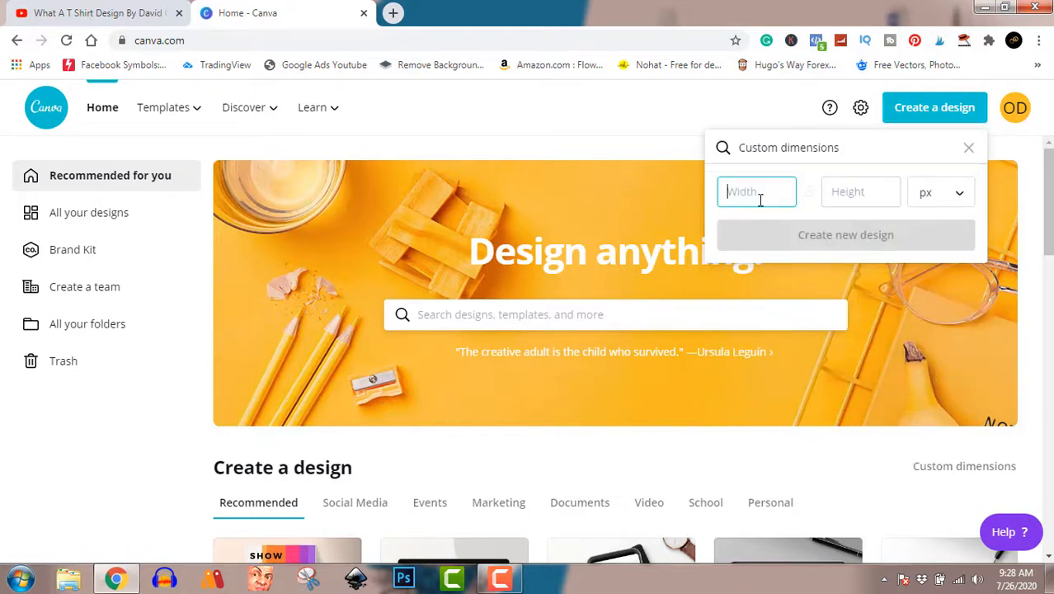
type("4500")
left_click(827, 193)
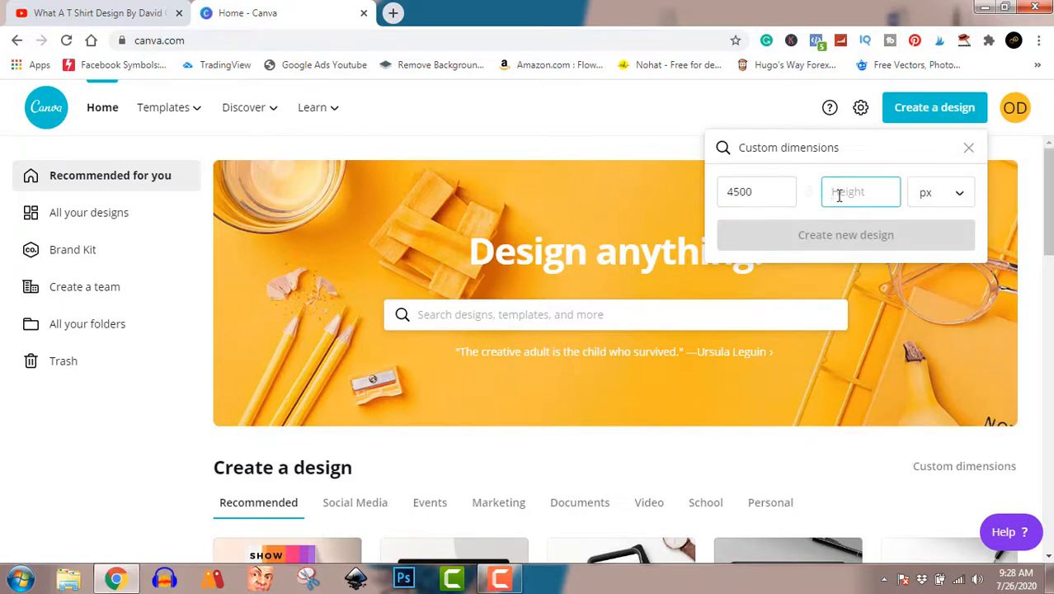
type("5400")
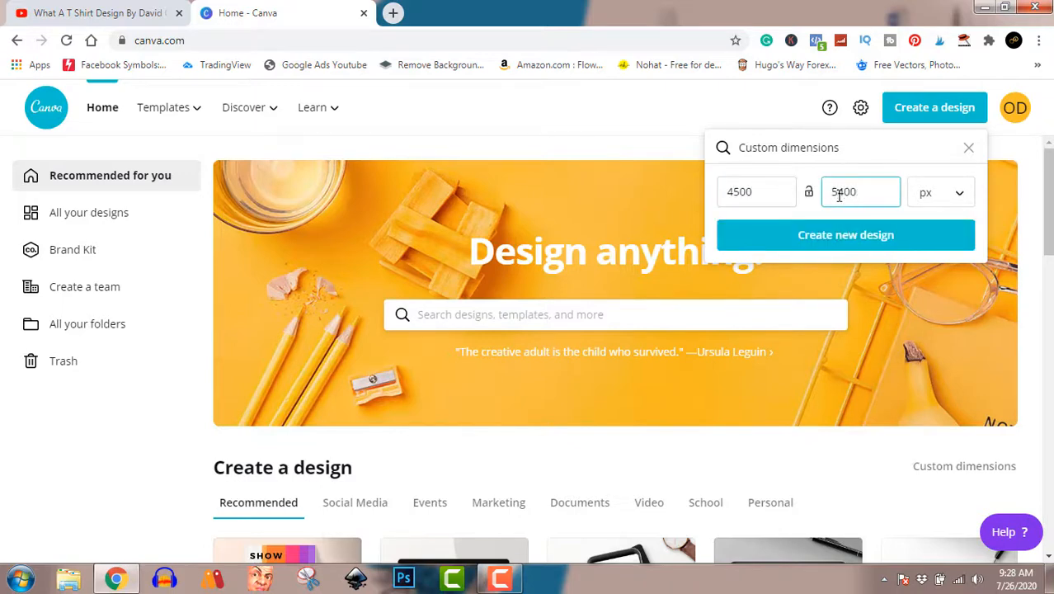
left_click(848, 236)
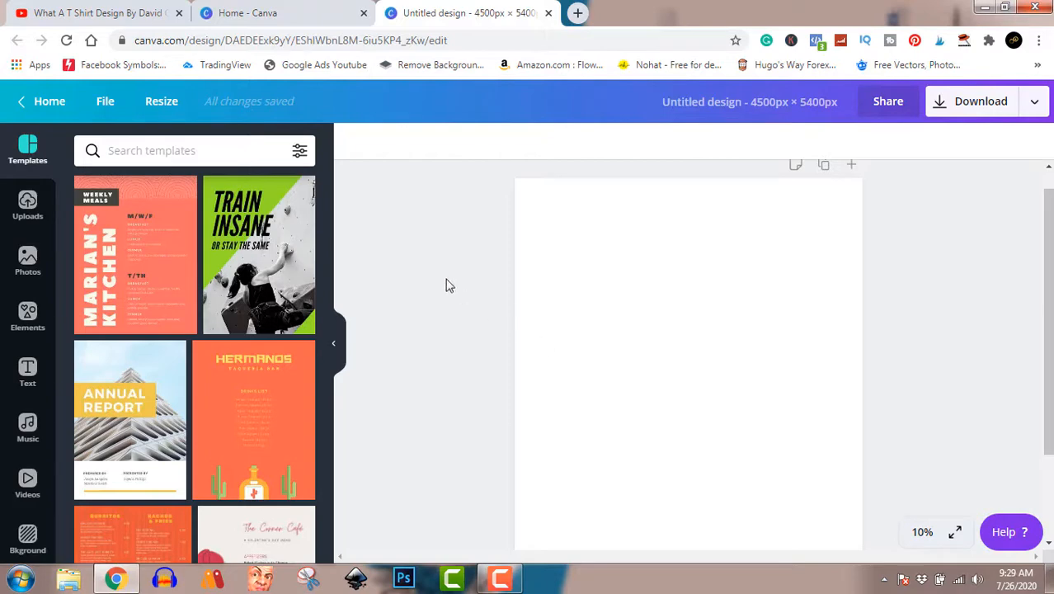
- Add the green neon Happy Hour text style, enlarge it to about 2,000px wide, and centre it
left_click(27, 373)
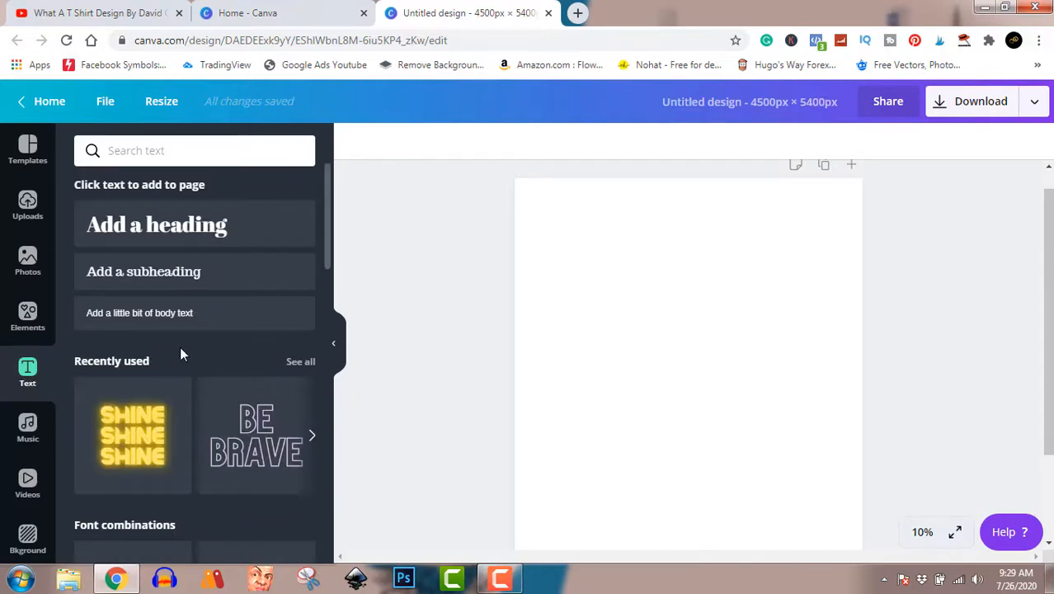
scroll(180, 350, "down", 5)
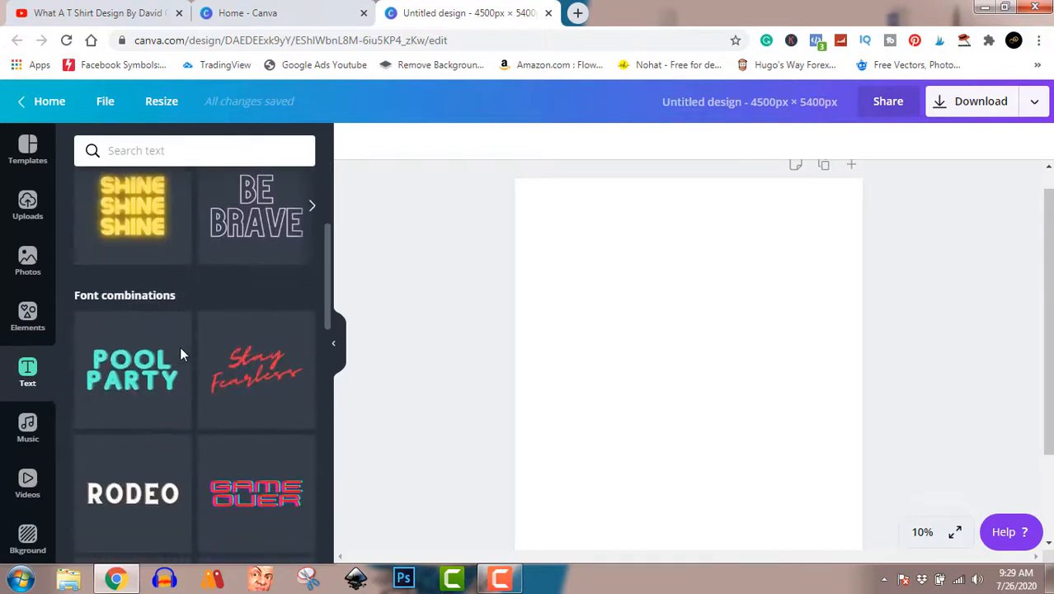
scroll(182, 353, "down", 5)
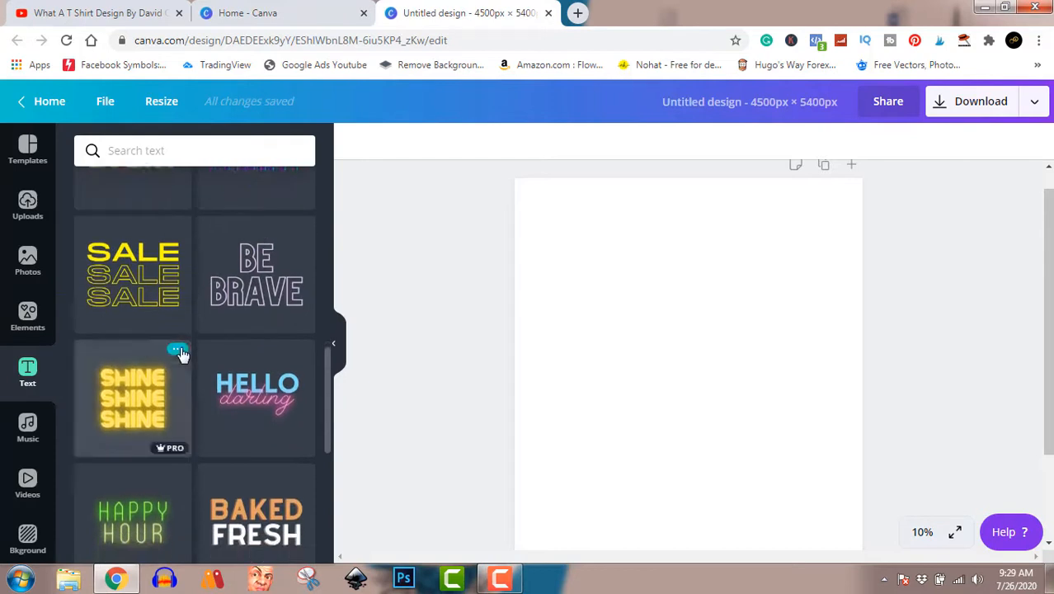
scroll(181, 353, "down", 1)
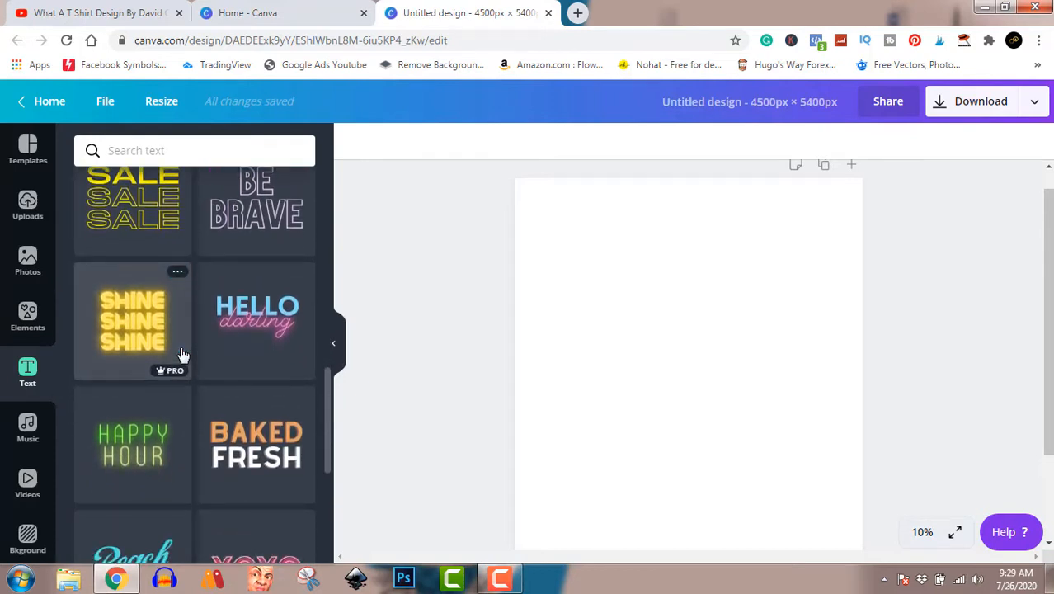
left_click(125, 446)
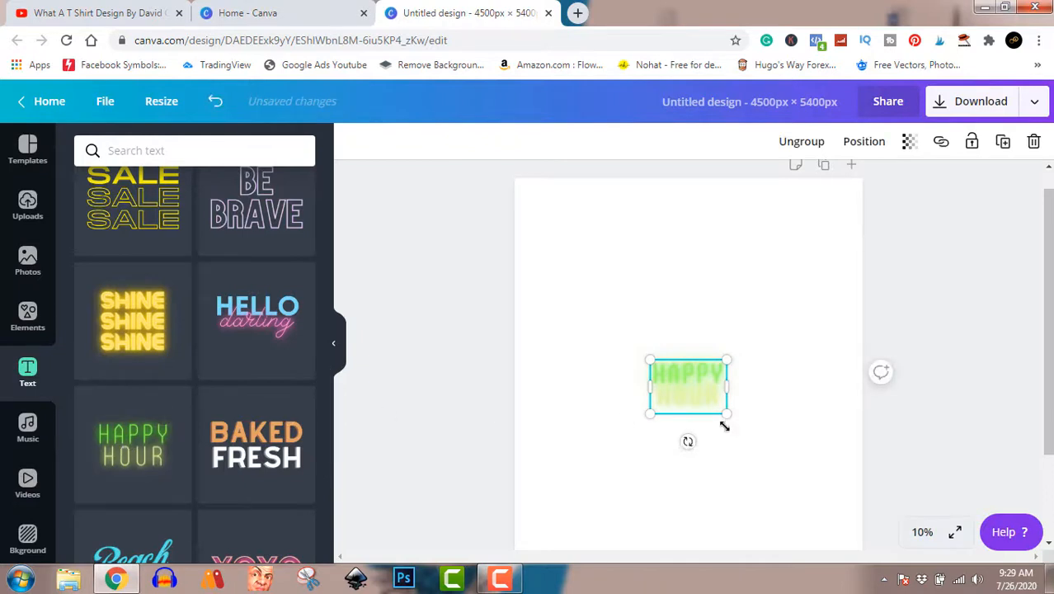
left_click_drag(726, 412, 870, 490)
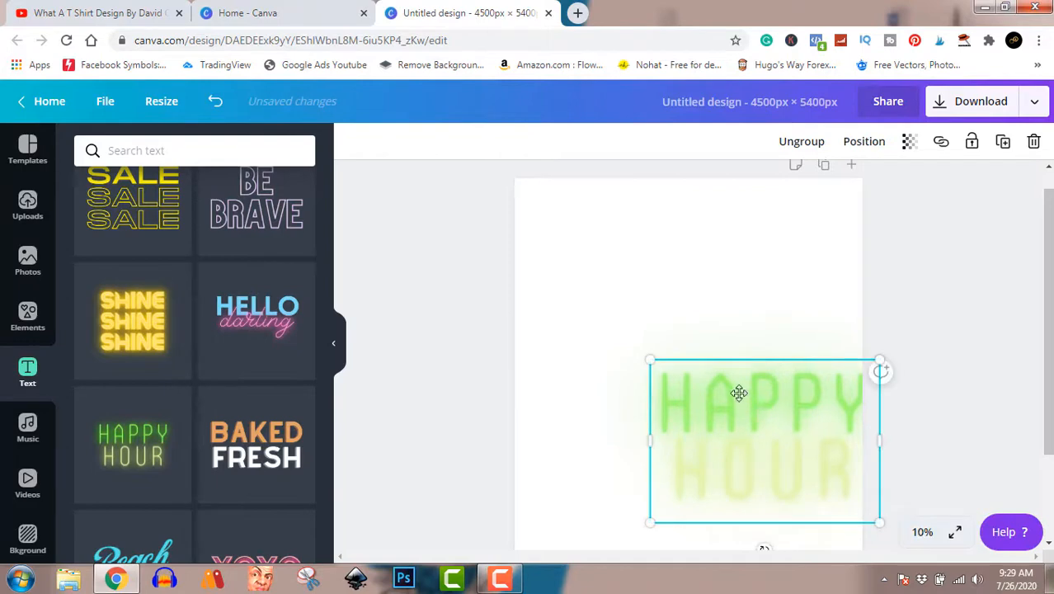
left_click_drag(739, 393, 732, 353)
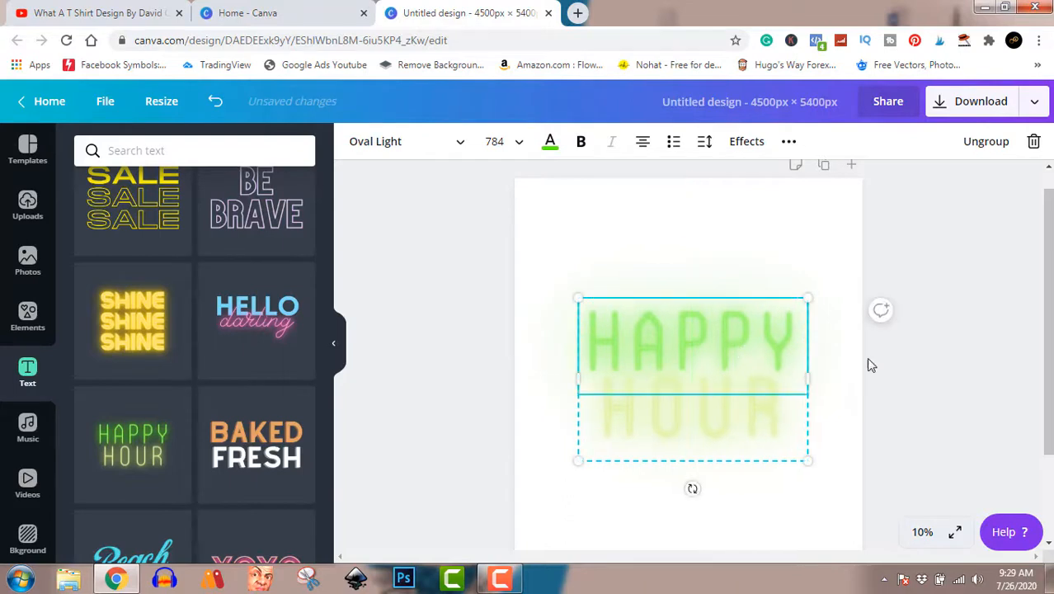
- Set the page background colour to black, then reselect the HAPPY HOUR text group
left_click(802, 257)
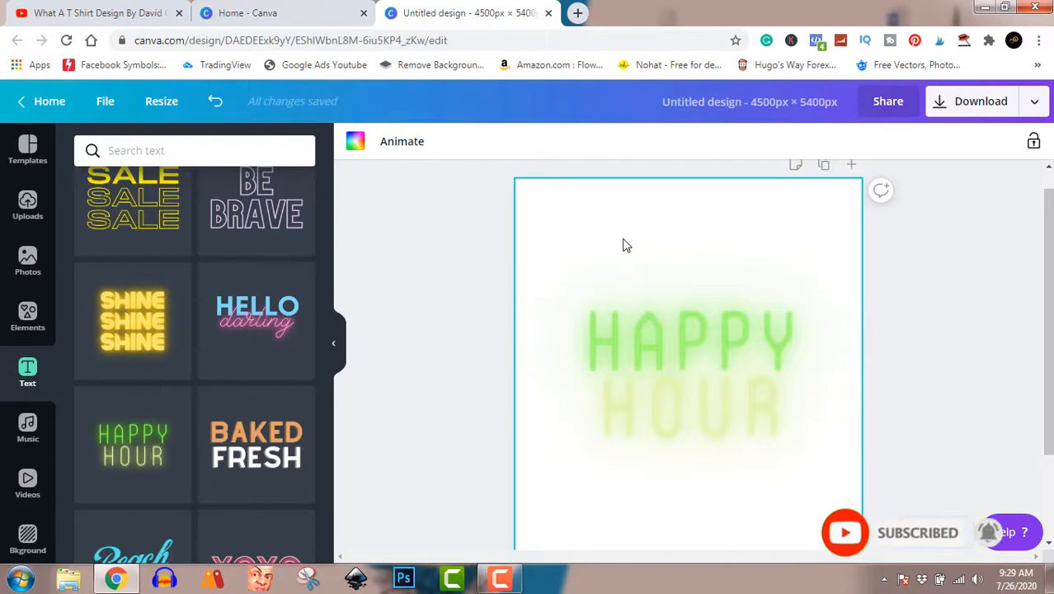
left_click(354, 147)
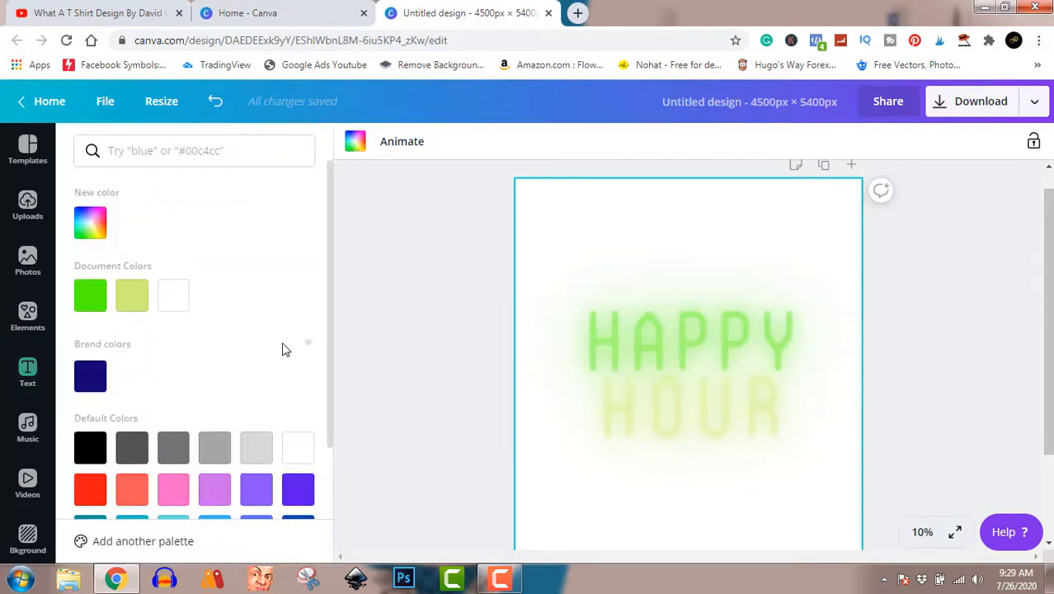
left_click(99, 450)
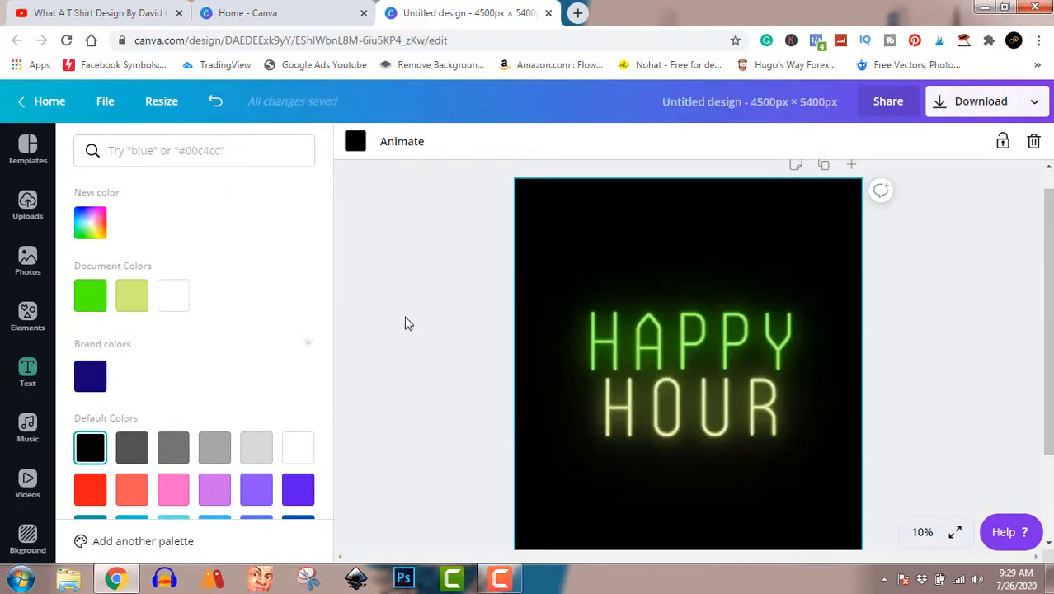
left_click(661, 350)
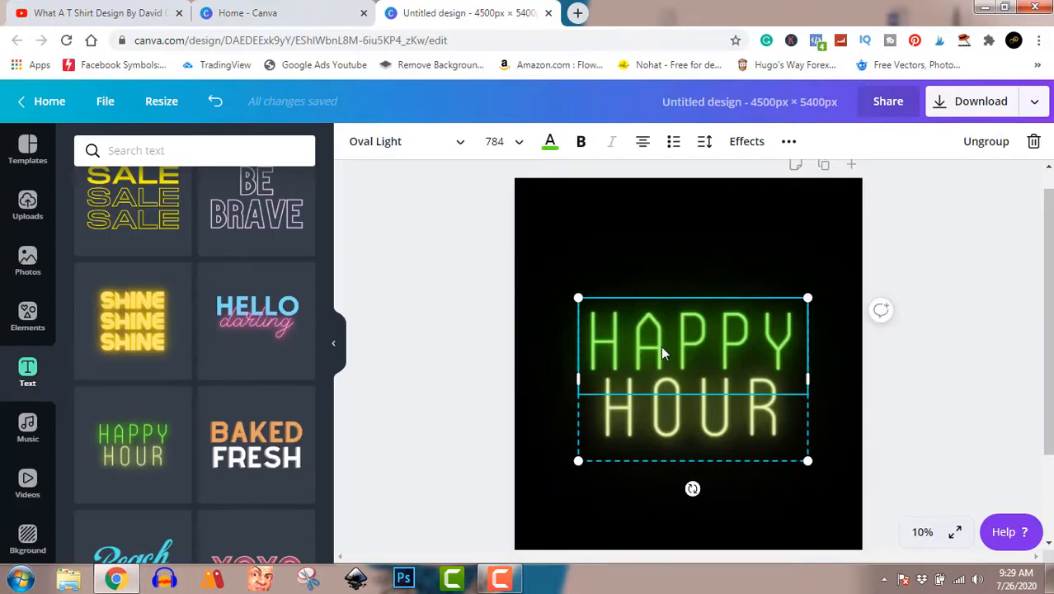
- Replace HAPPY with JESUS on the top line and start typing 'VI' over HOUR
double_click(716, 338)
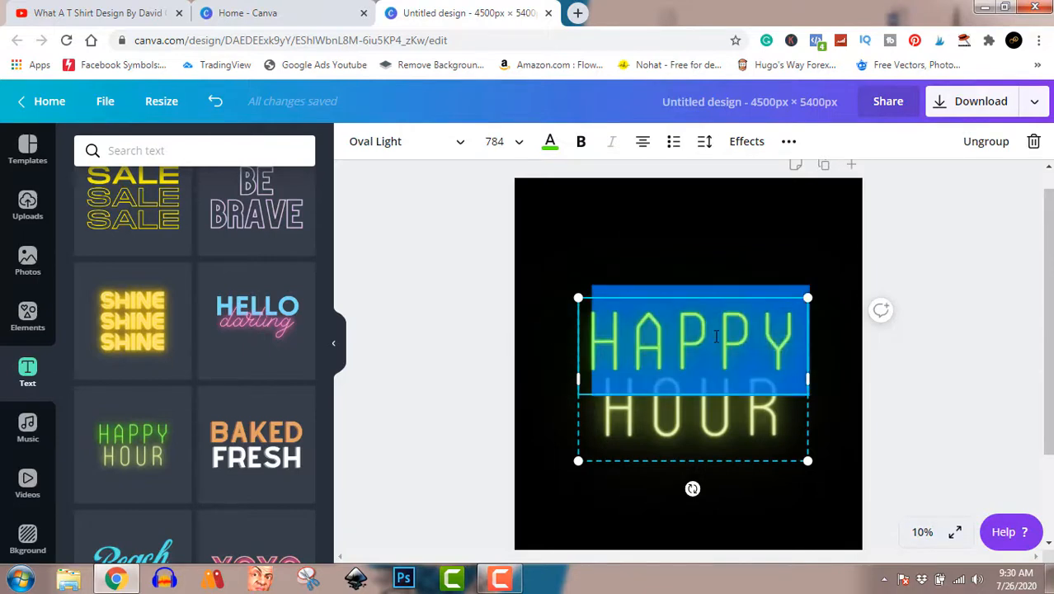
type("J")
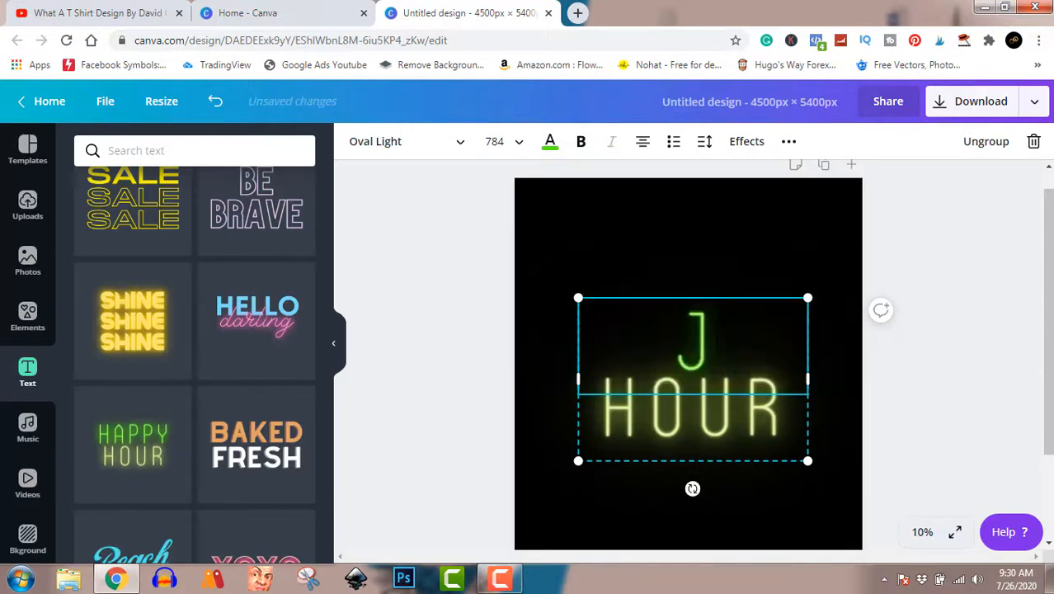
type("E")
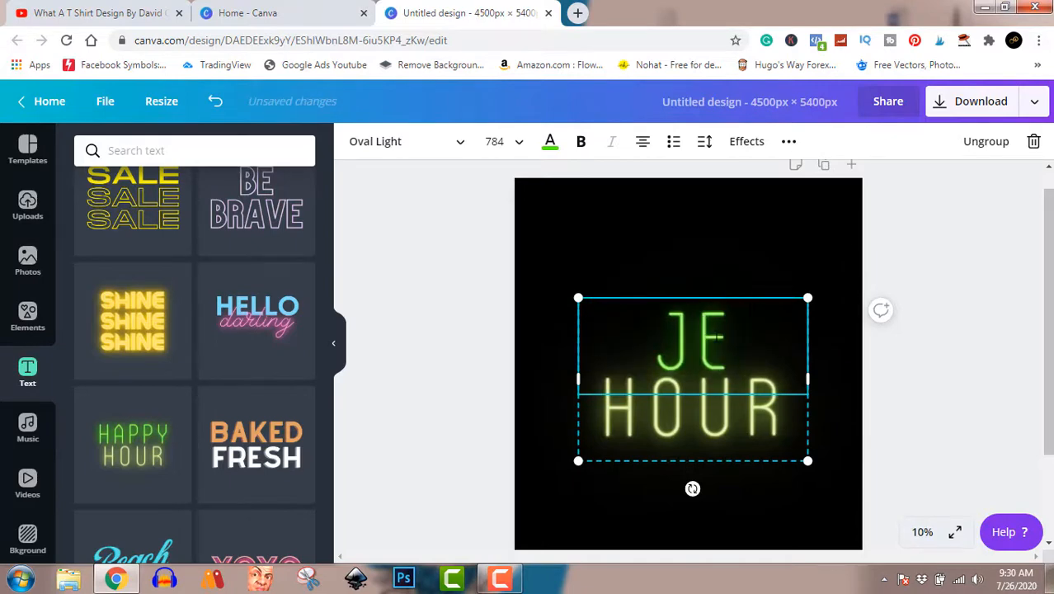
type("SUS")
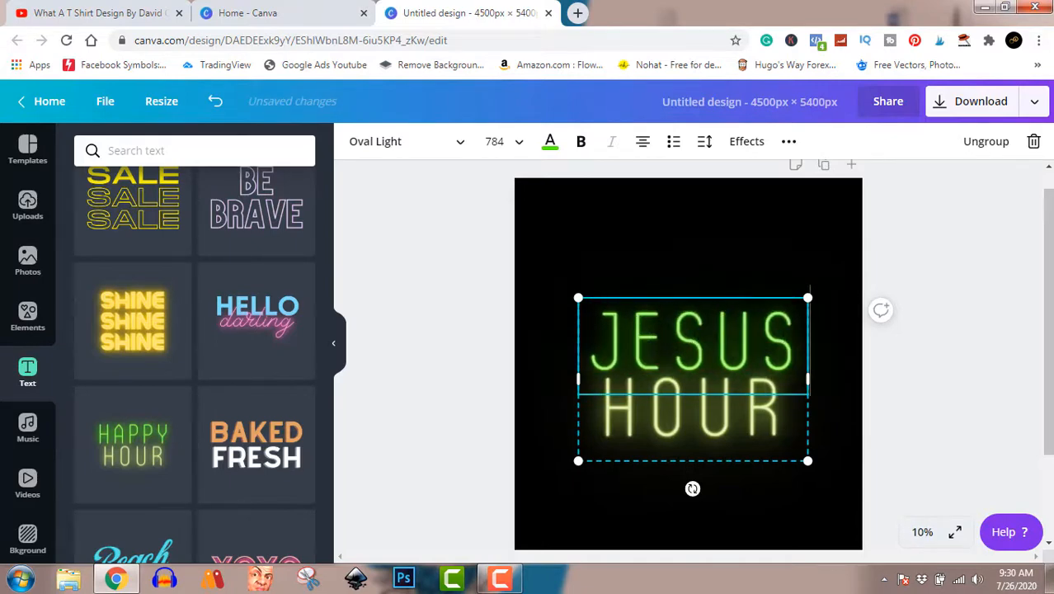
left_click(769, 414)
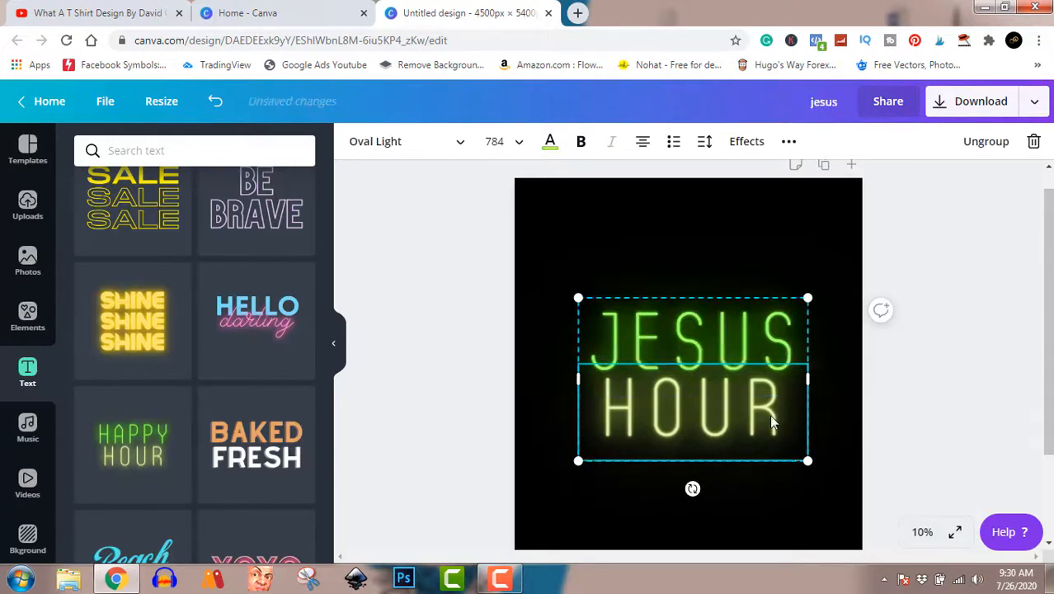
double_click(762, 412)
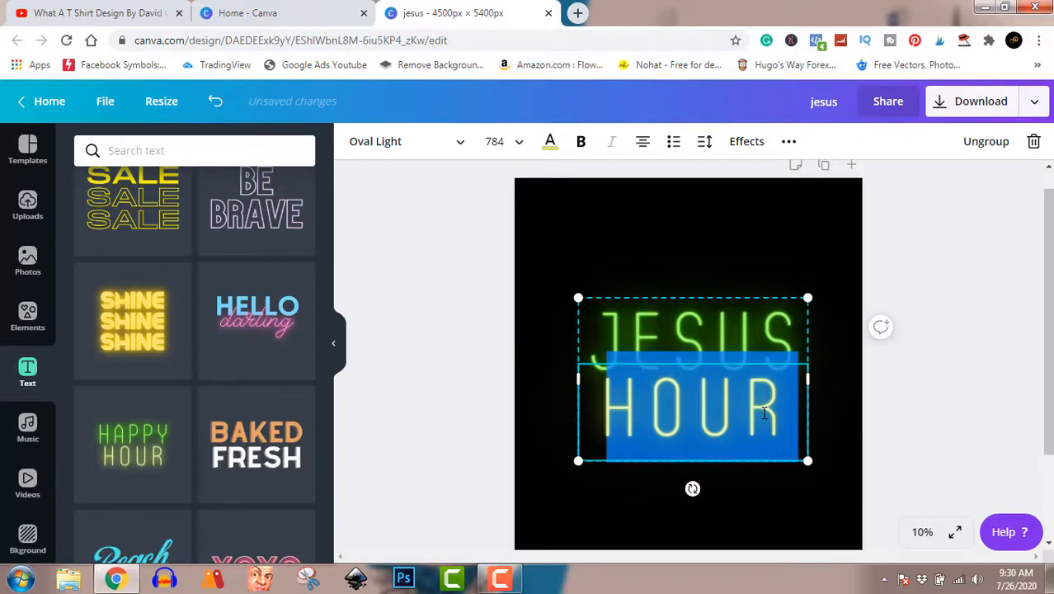
type("VI")
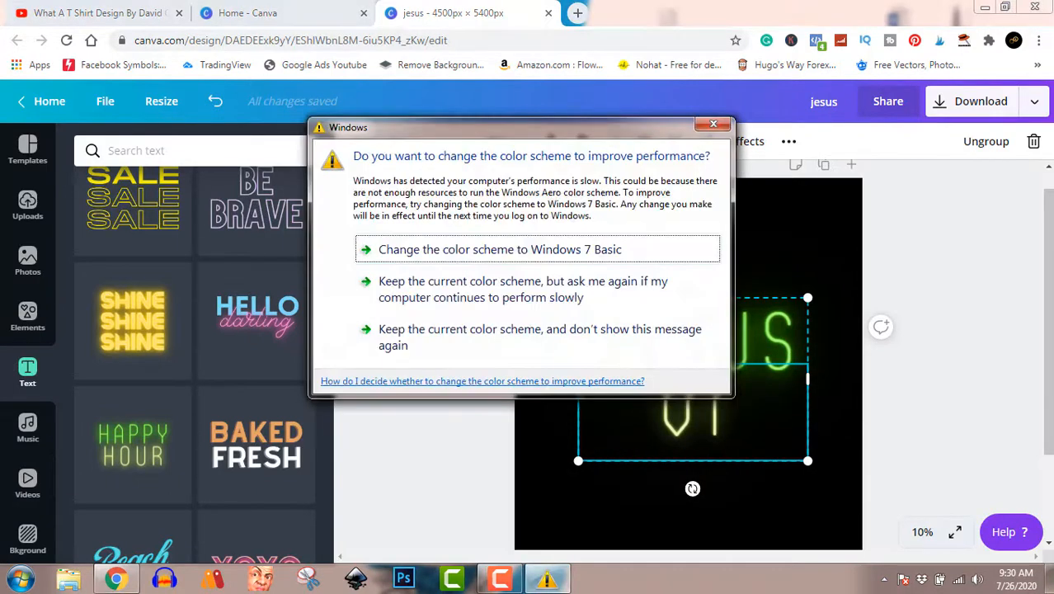
- Dismiss the Windows colour-scheme prompt, finish the word VIBES, and reselect the JESUS VIBES group
left_click(659, 330)
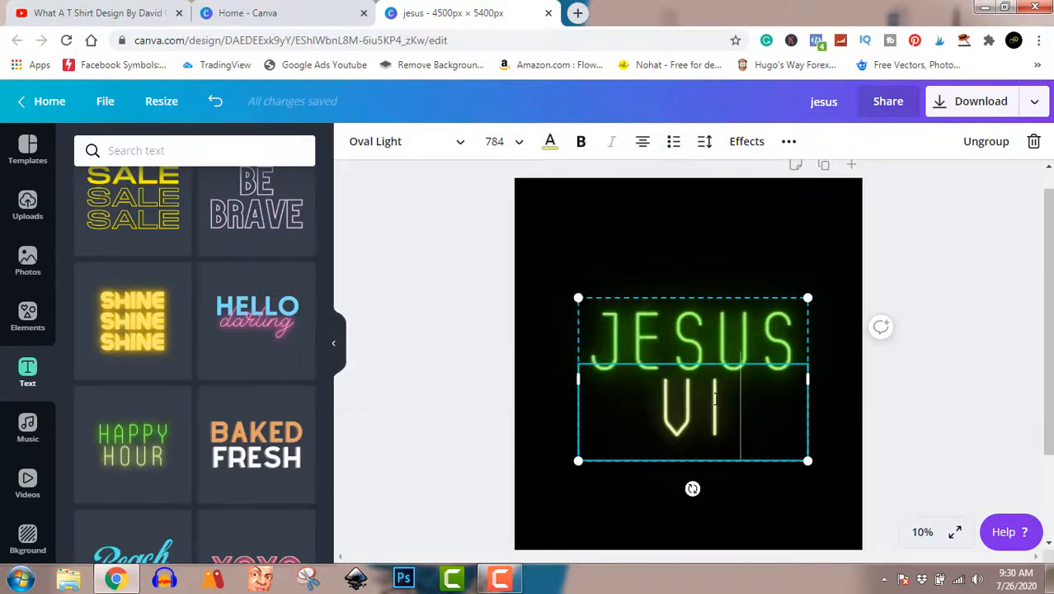
type("BES")
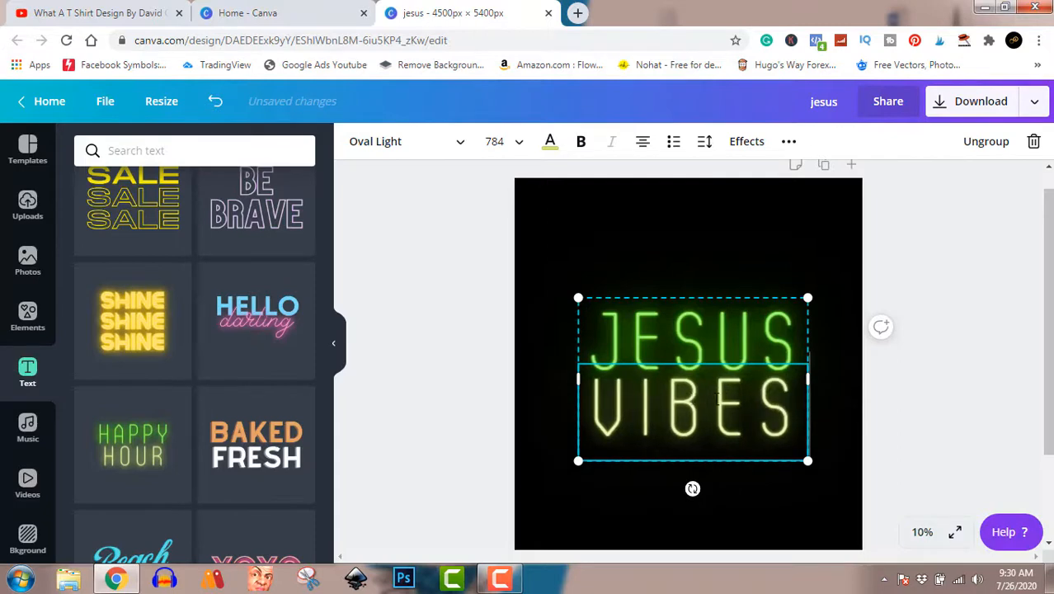
left_click(957, 400)
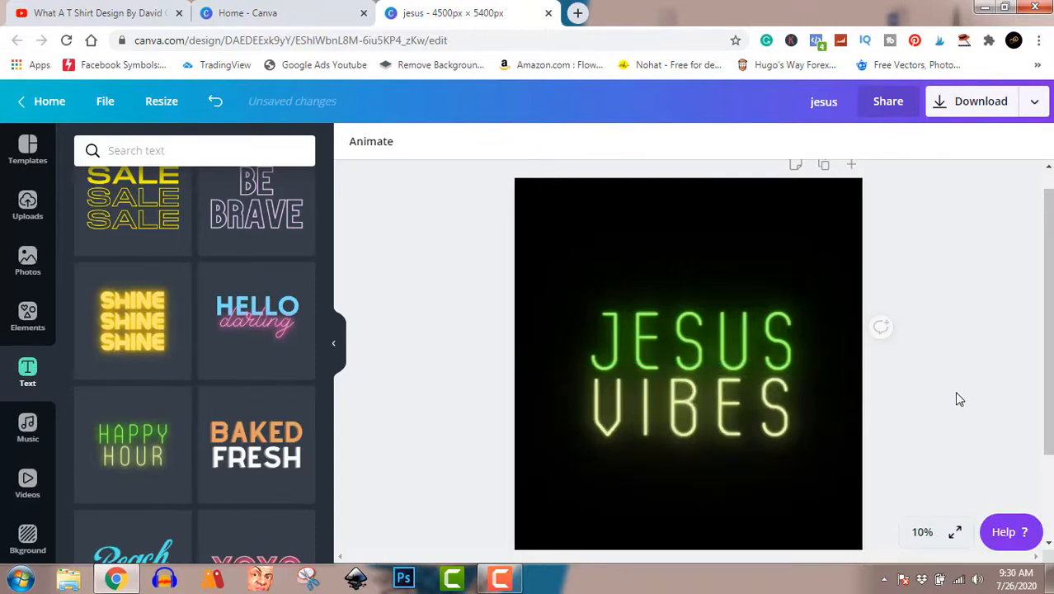
left_click(726, 357)
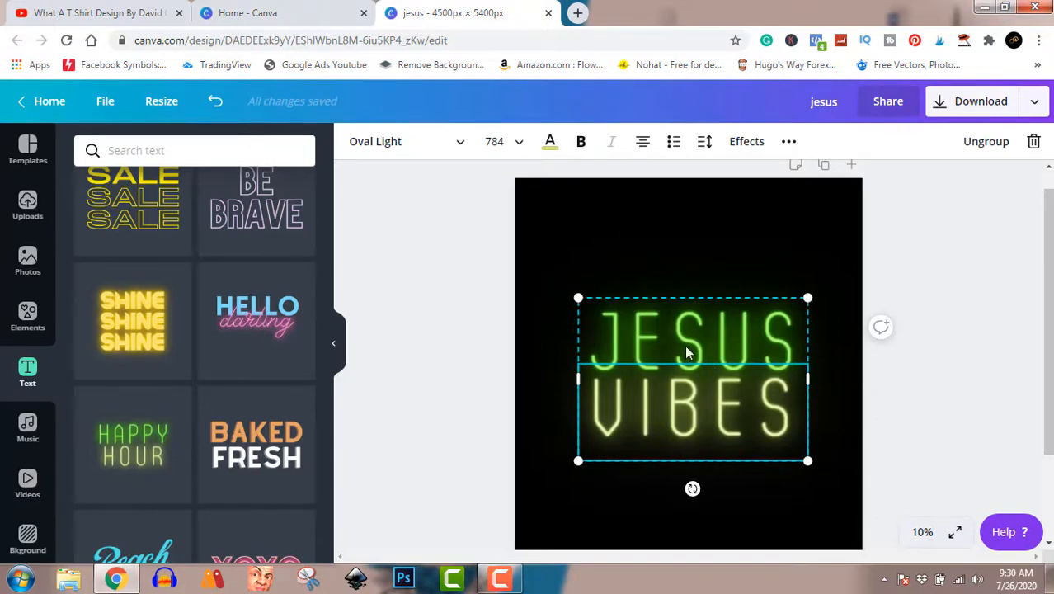
- Colour the VIBES line with the navy brand colour and select the JESUS line
left_click(551, 144)
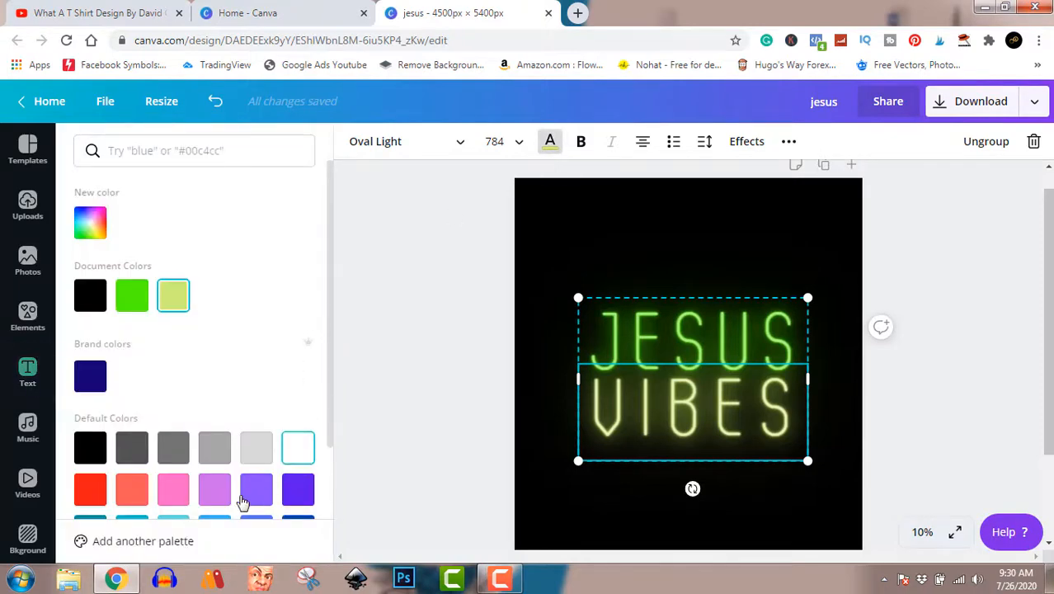
left_click(91, 376)
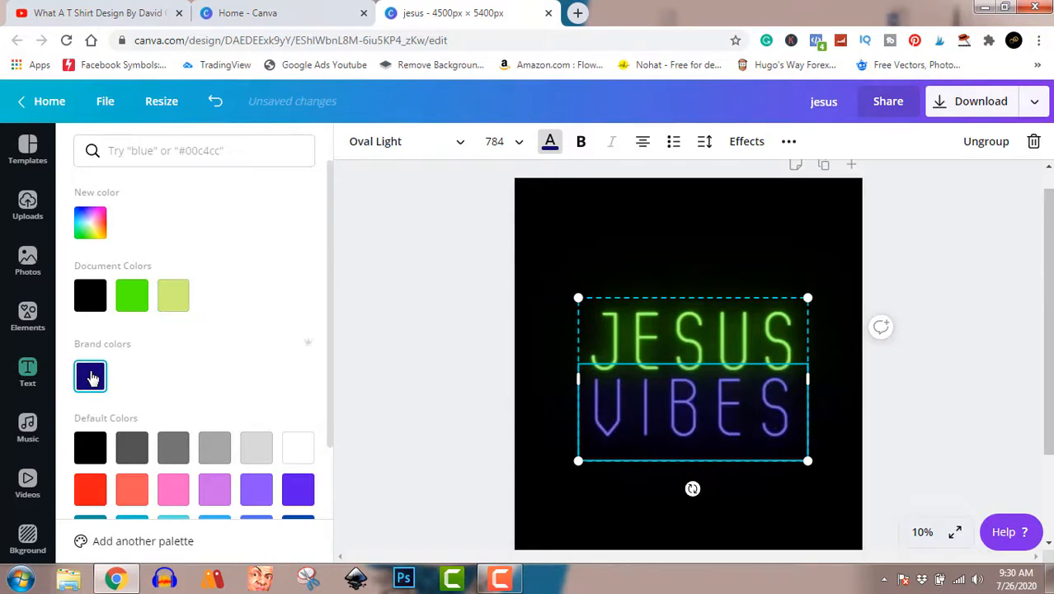
left_click(647, 334)
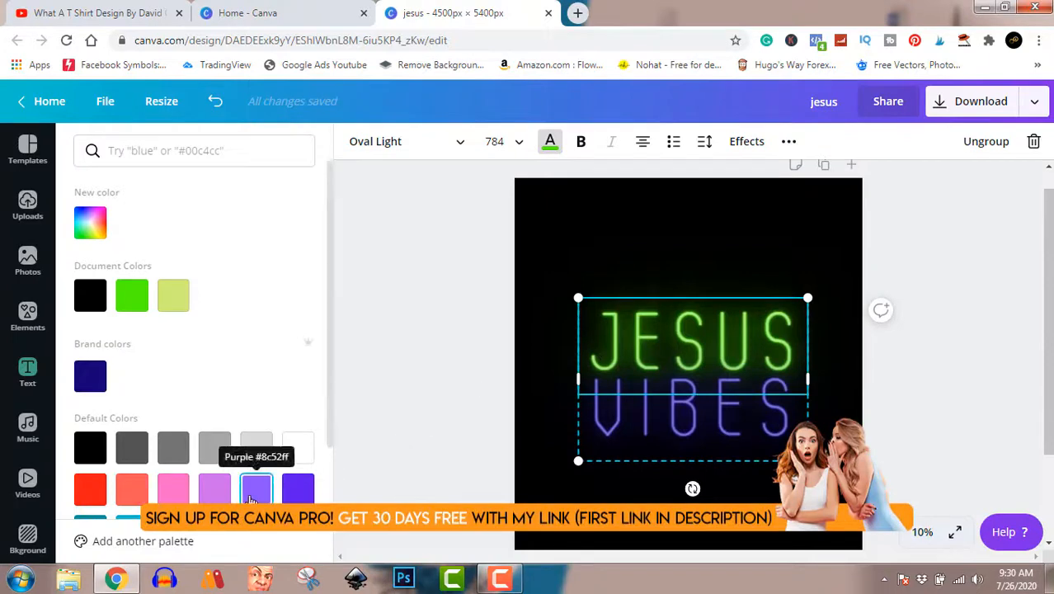
- Try purple, violet, grey, lilac, coral and blue on JESUS before settling on yellow
left_click(255, 489)
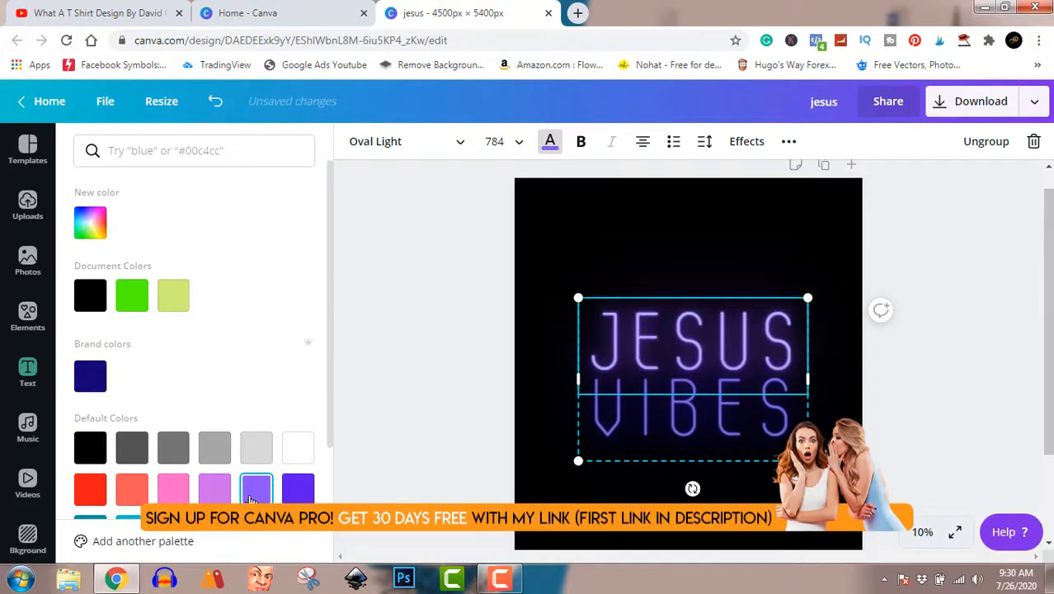
left_click(298, 489)
left_click(251, 452)
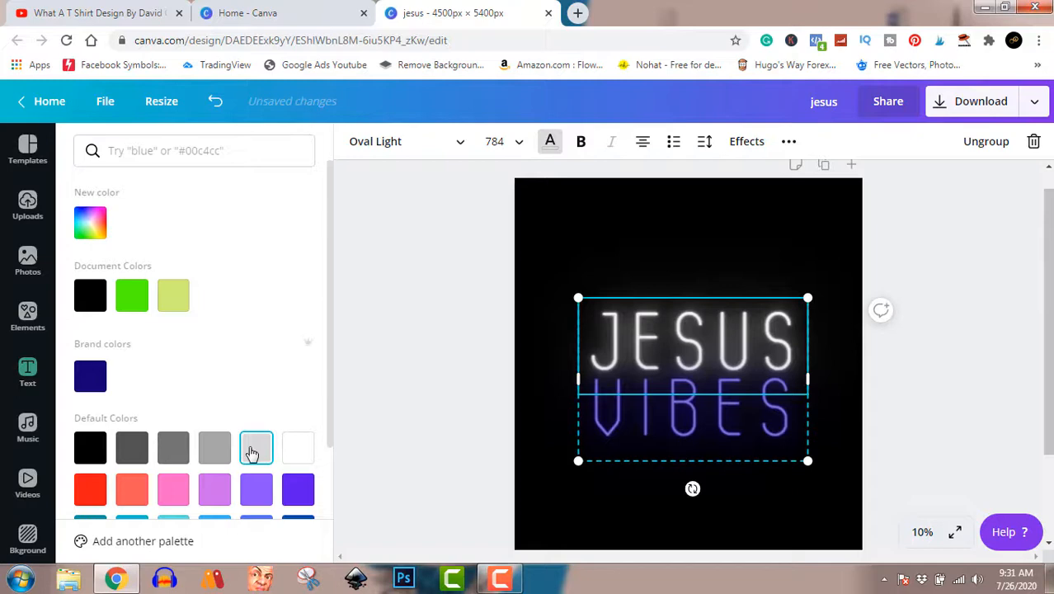
left_click(213, 490)
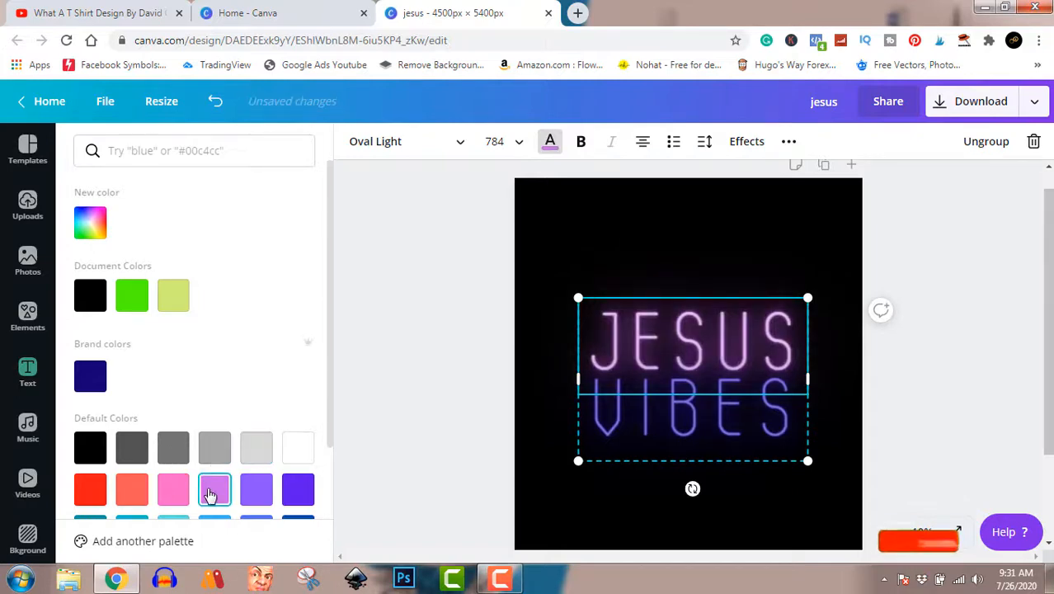
scroll(213, 492, "down", 2)
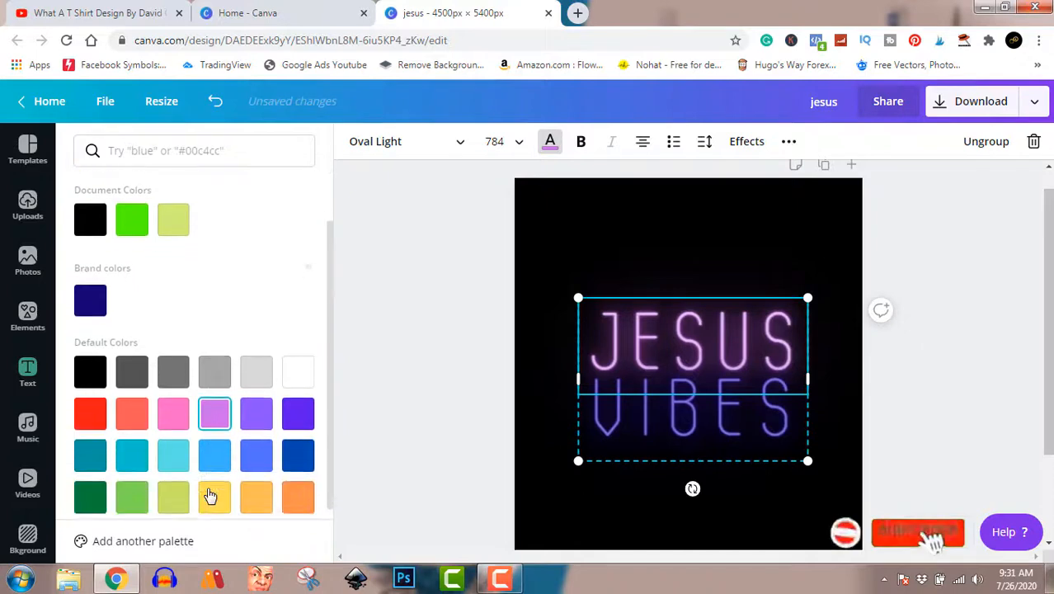
left_click(135, 415)
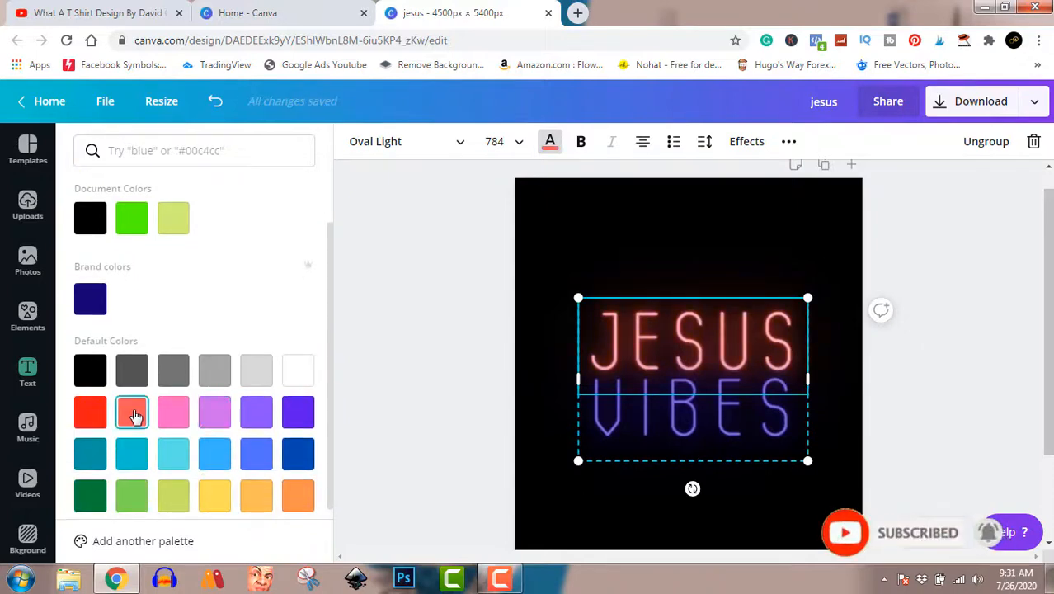
left_click(256, 413)
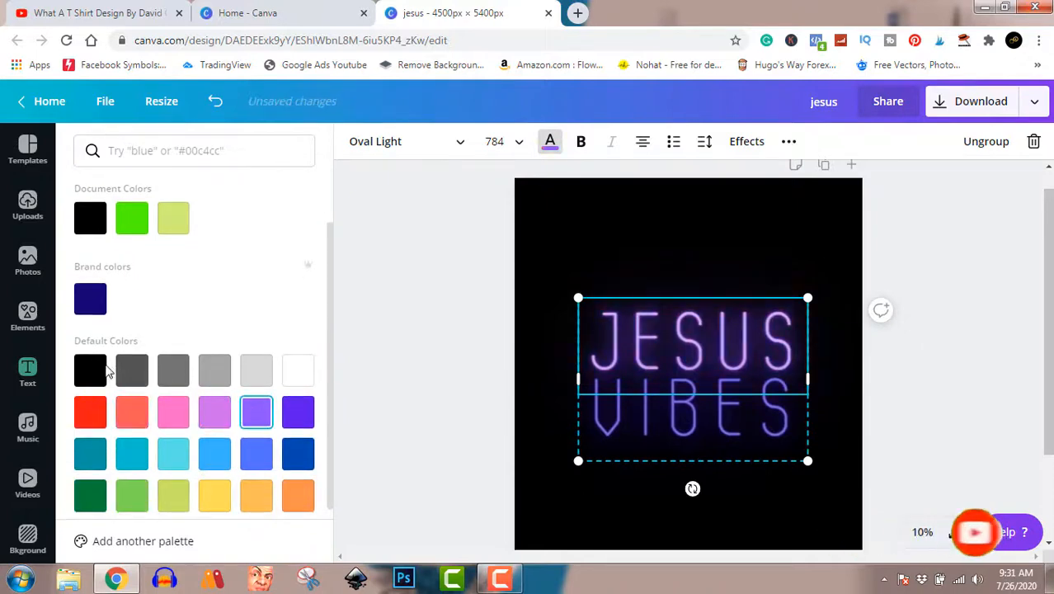
left_click(132, 370)
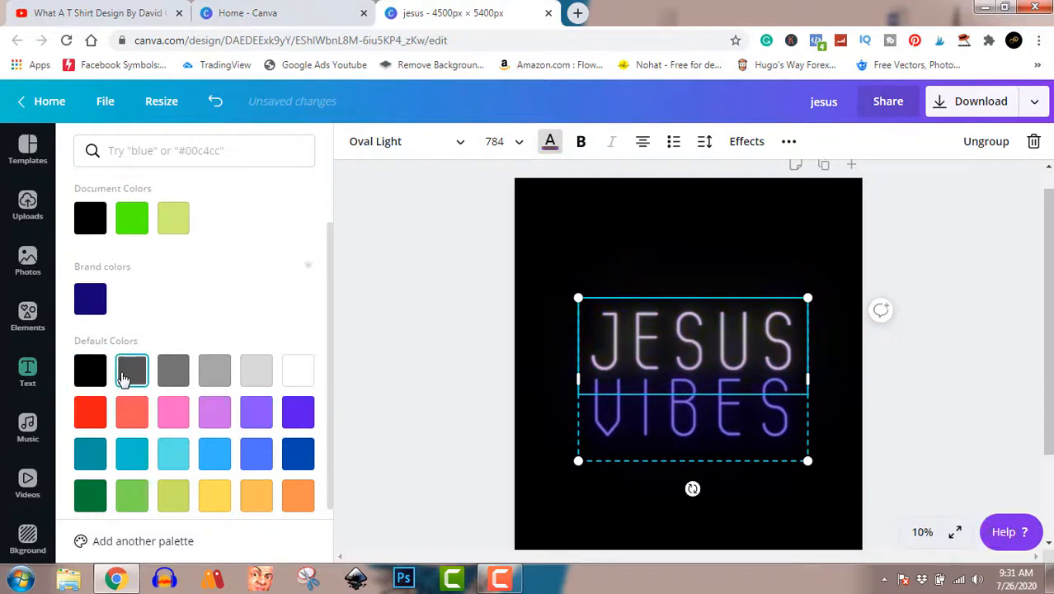
left_click(256, 458)
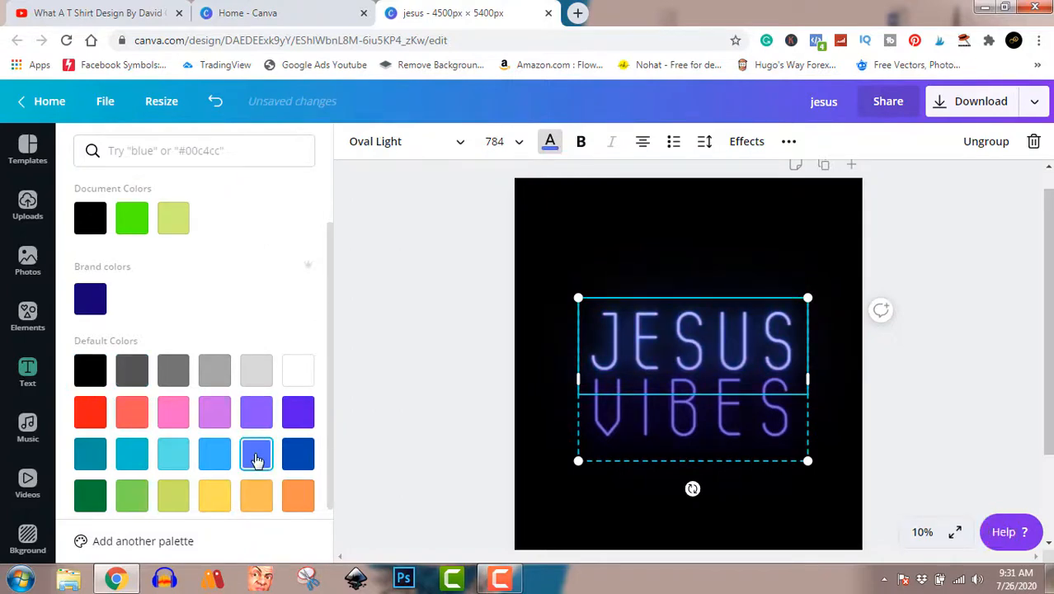
left_click(221, 495)
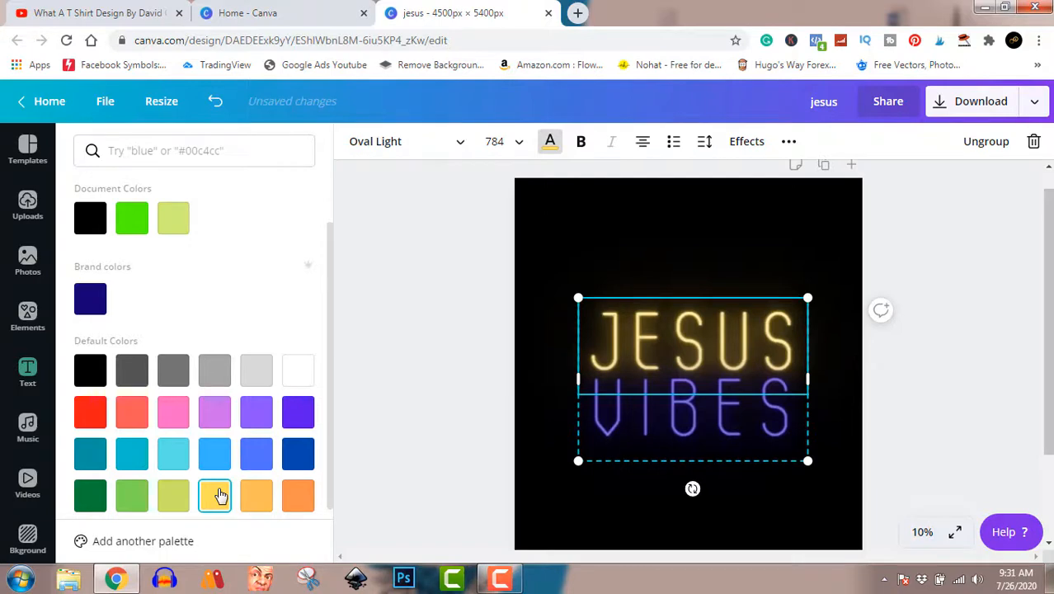
left_click(954, 386)
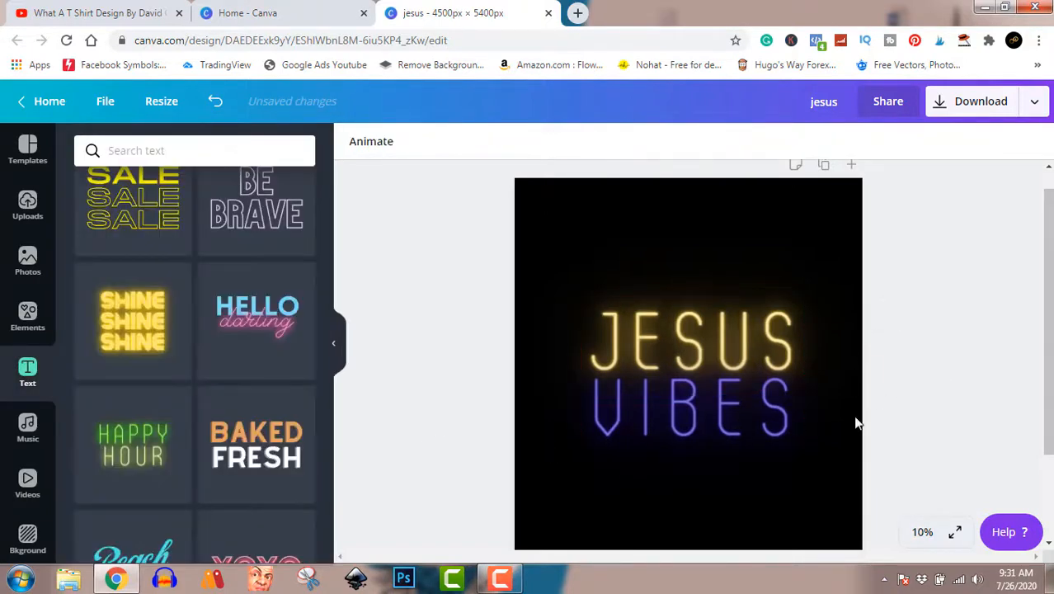
- Shrink the JESUS VIBES text, centre it on the black page, and bring up Elements
left_click(752, 412)
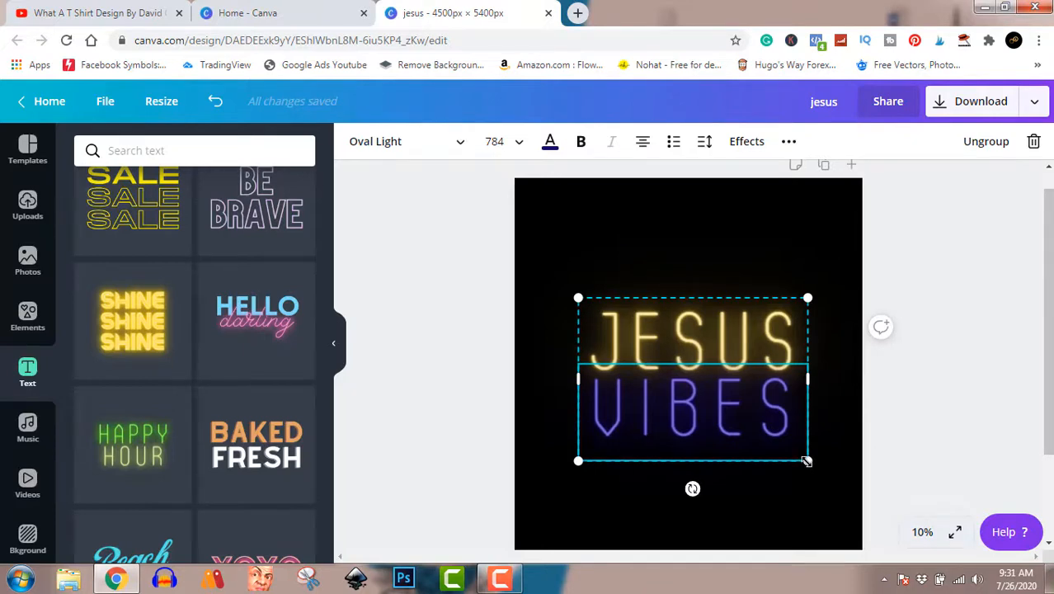
left_click_drag(807, 461, 779, 441)
left_click_drag(704, 338, 716, 358)
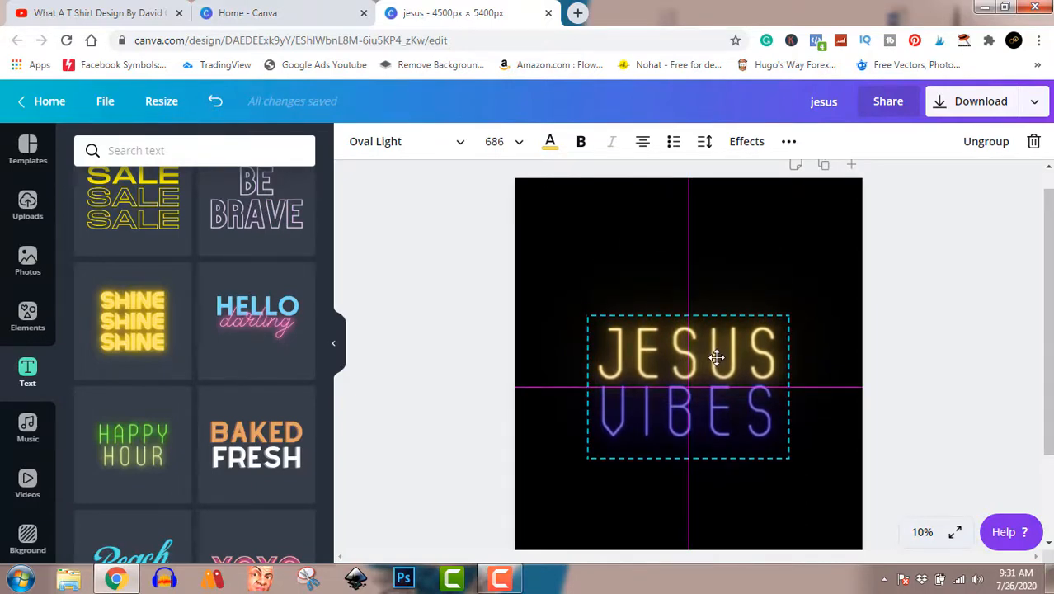
left_click_drag(716, 356, 707, 361)
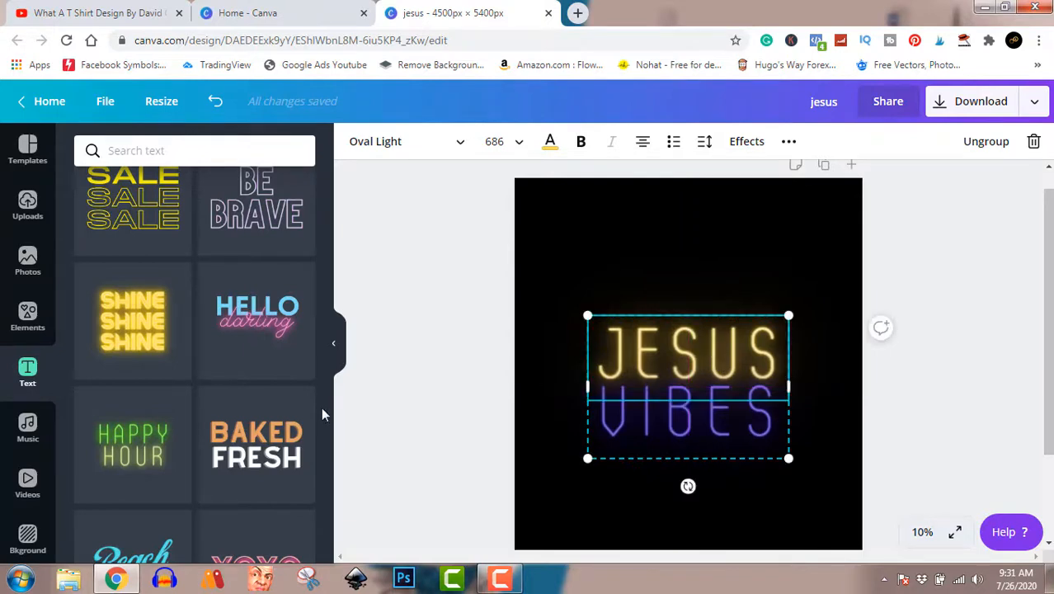
left_click(27, 326)
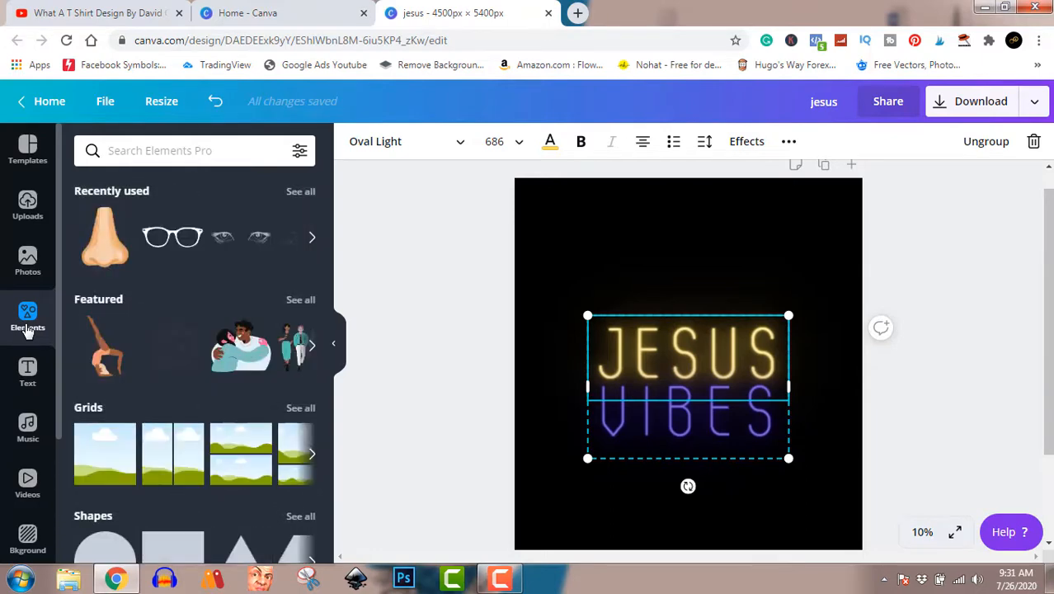
- Search the Elements library for 'rose'
left_click(165, 152)
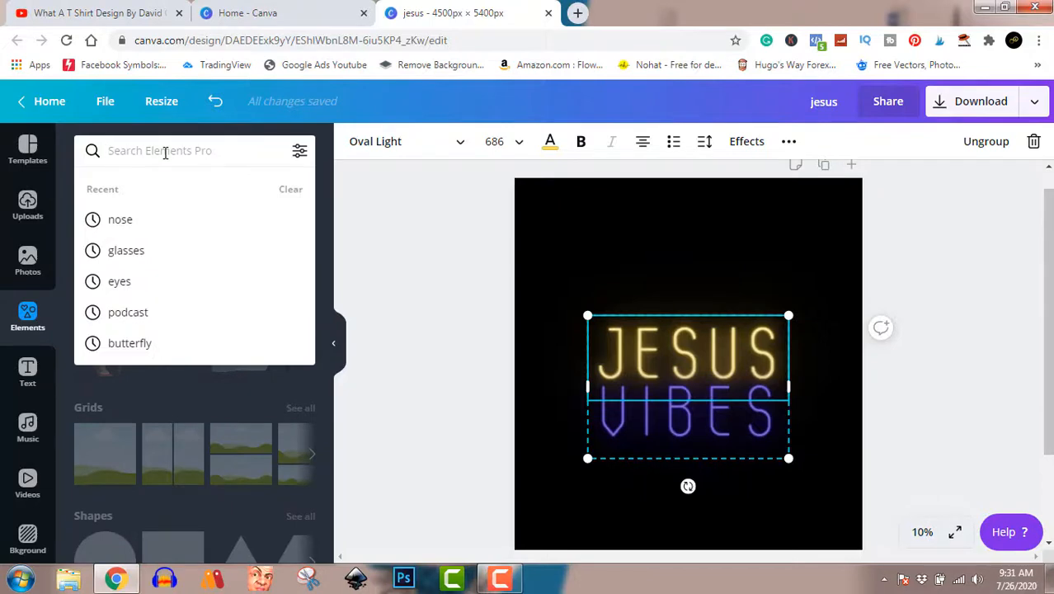
type("ros")
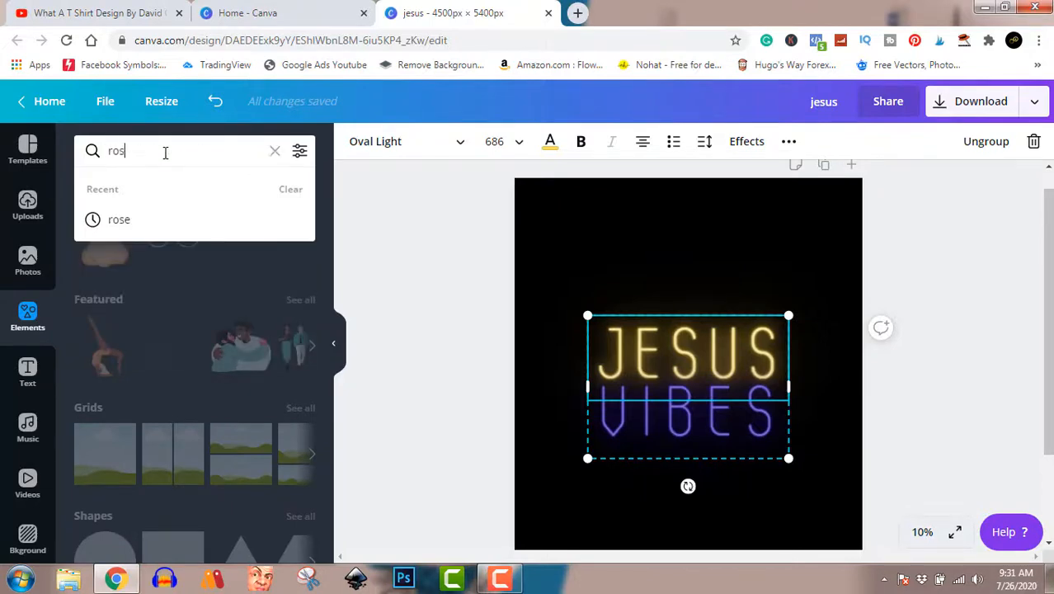
type("e")
key("Return")
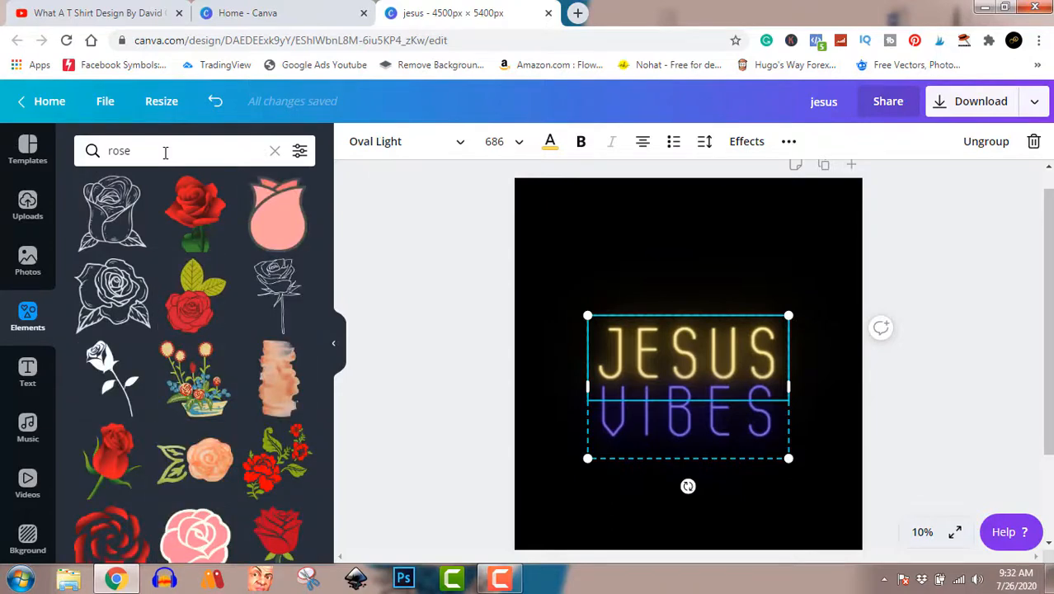
- Scroll down through the rose flower and bouquet results until the floral wreath graphics appear
scroll(169, 259, "down", 3)
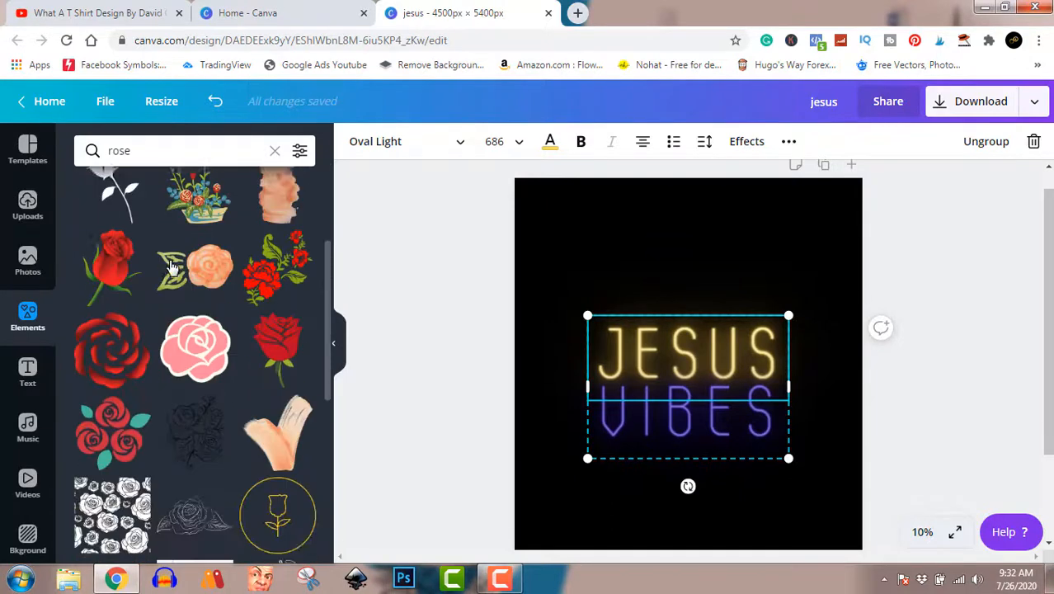
scroll(169, 266, "down", 10)
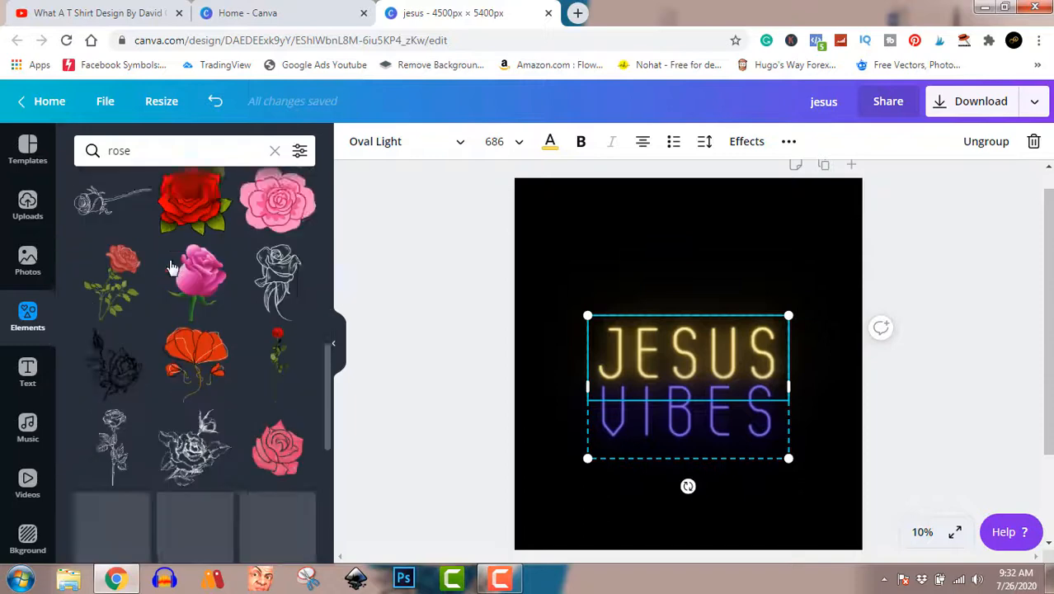
scroll(171, 266, "down", 10)
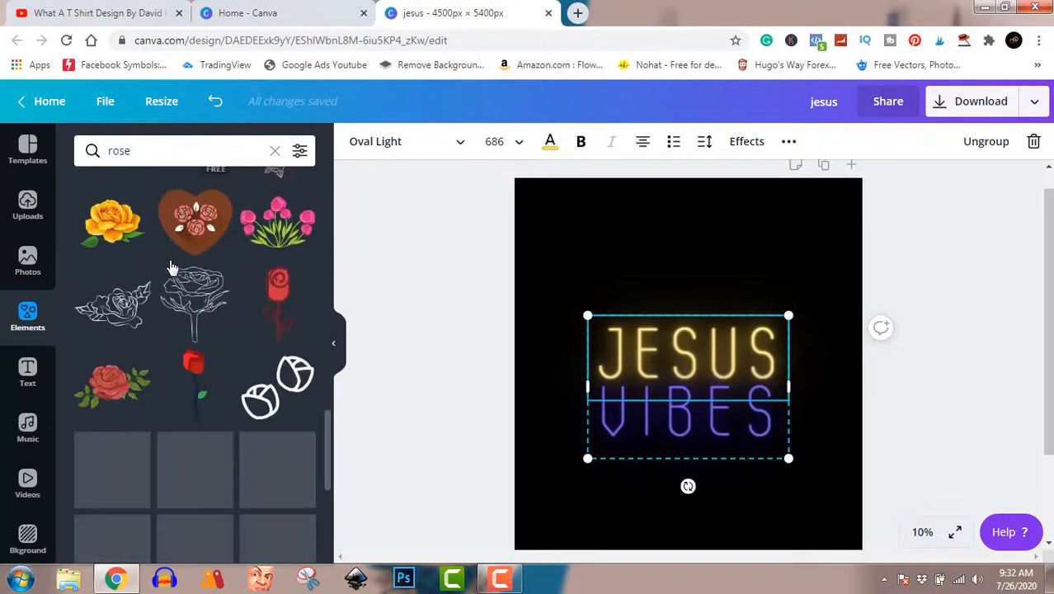
scroll(171, 266, "down", 1)
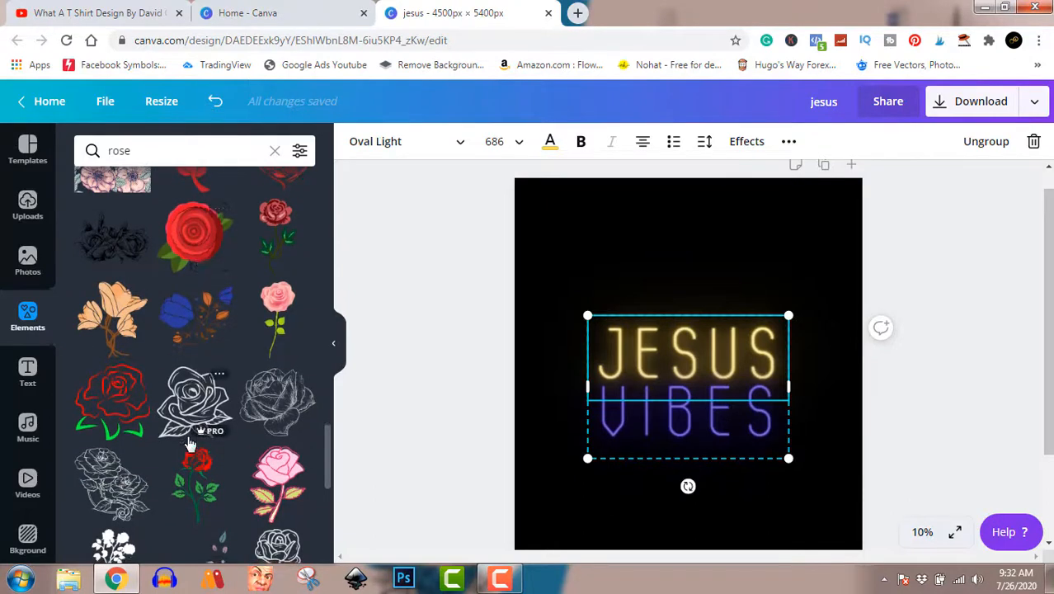
scroll(189, 444, "down", 5)
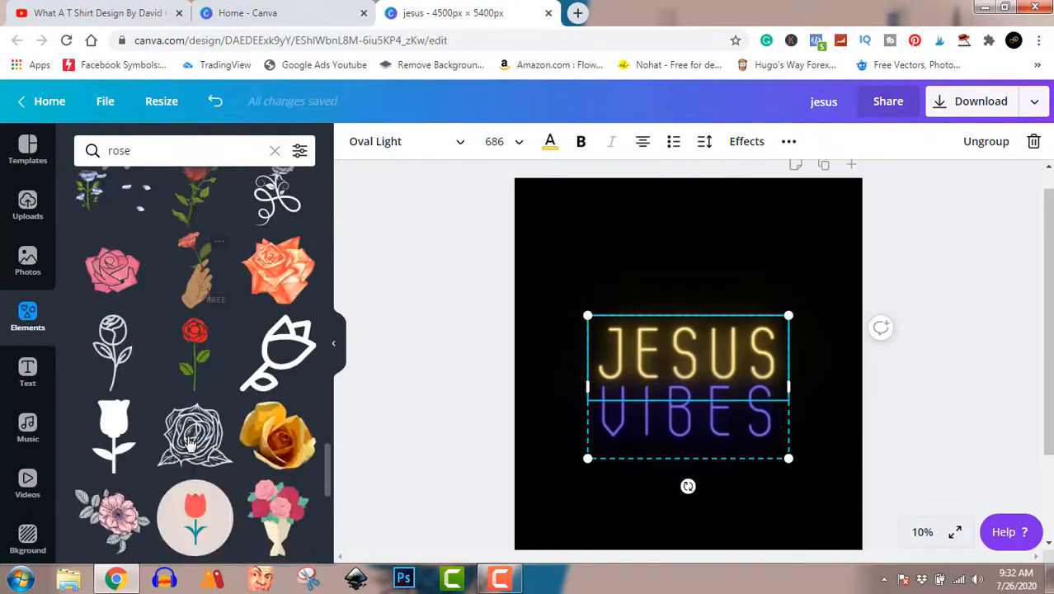
scroll(189, 443, "down", 5)
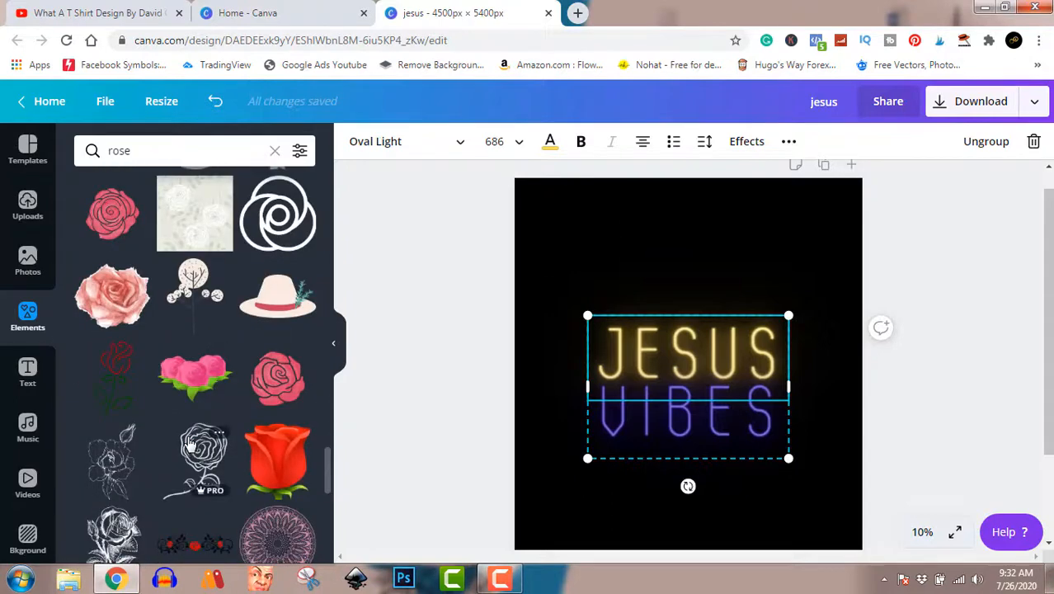
scroll(189, 443, "down", 5)
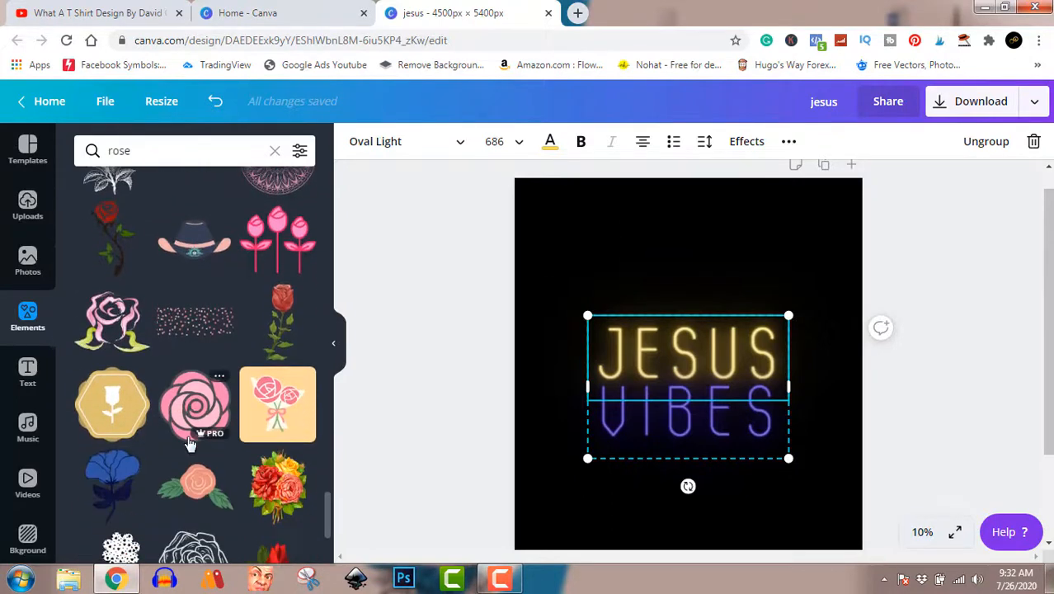
scroll(189, 444, "down", 5)
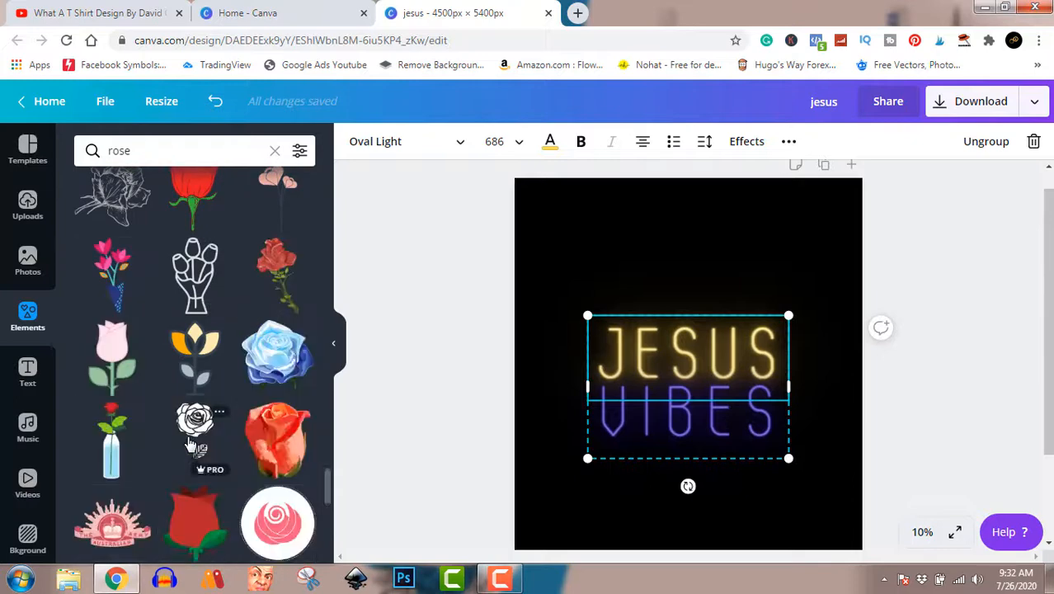
scroll(189, 444, "down", 10)
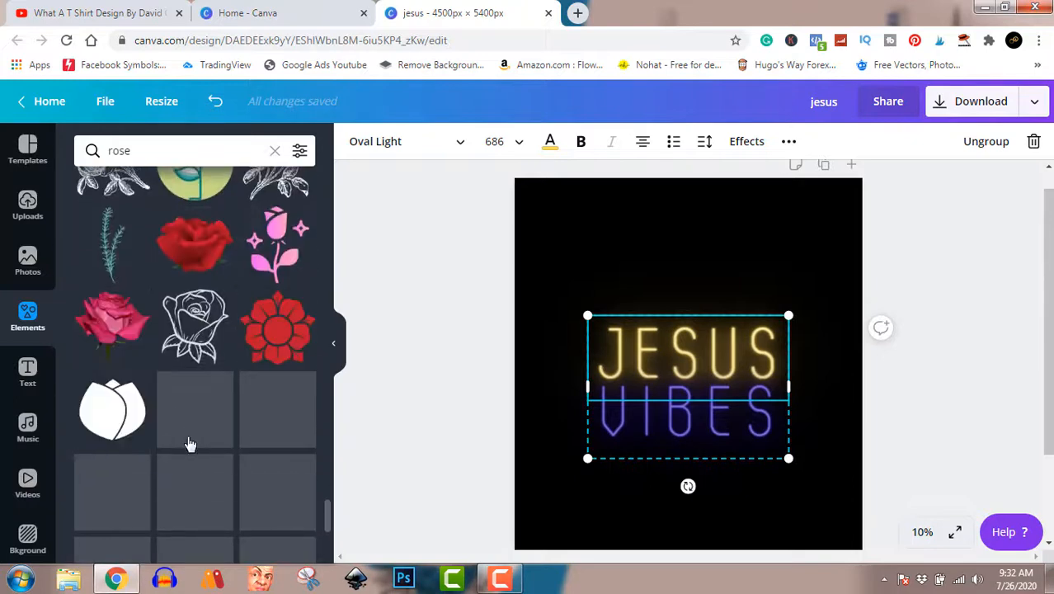
scroll(189, 444, "down", 8)
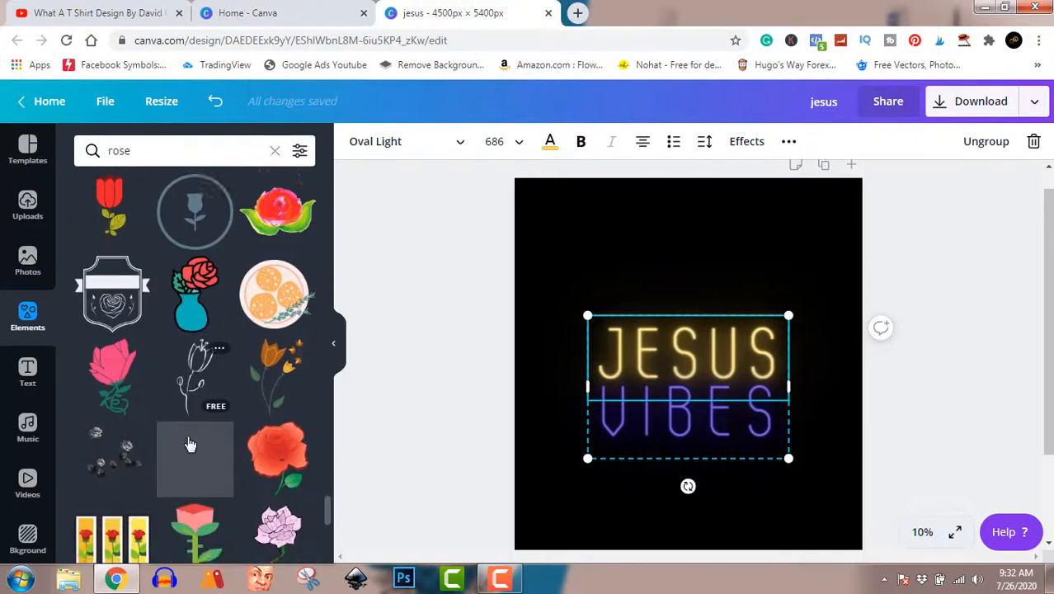
scroll(190, 444, "down", 10)
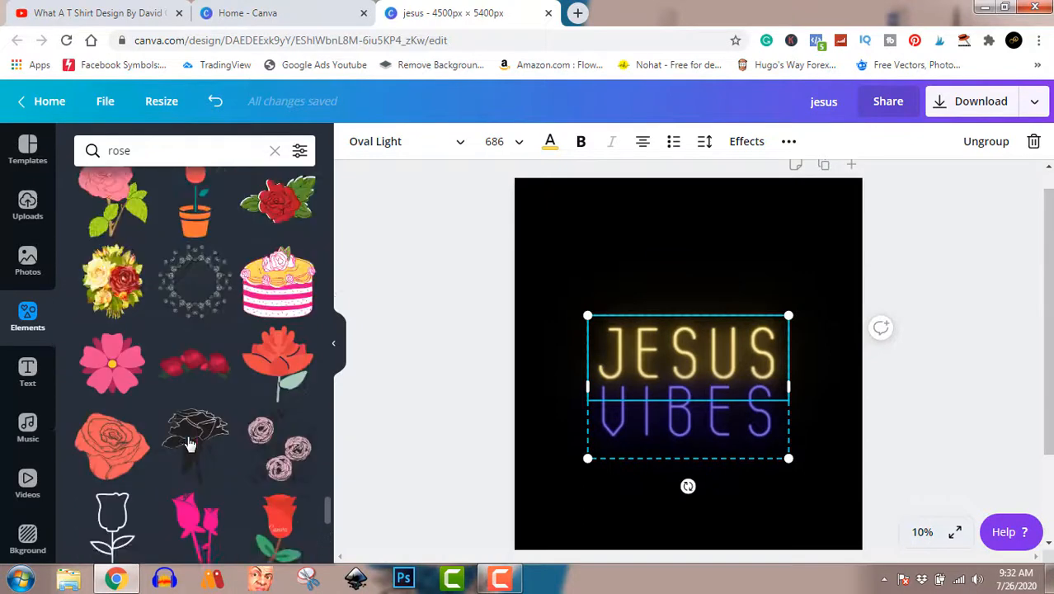
scroll(189, 443, "up", 1)
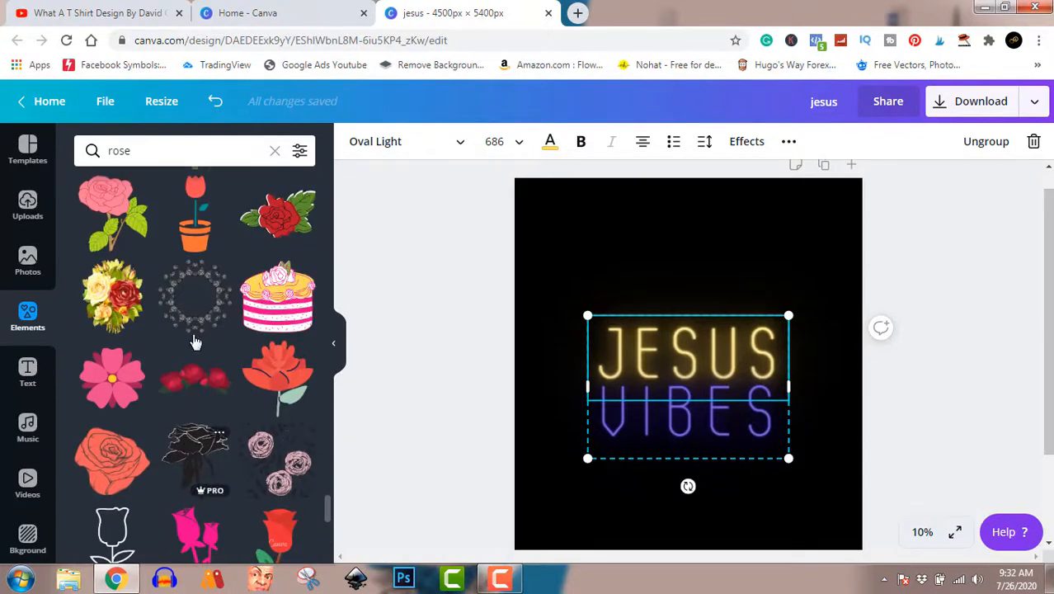
scroll(198, 310, "down", 5)
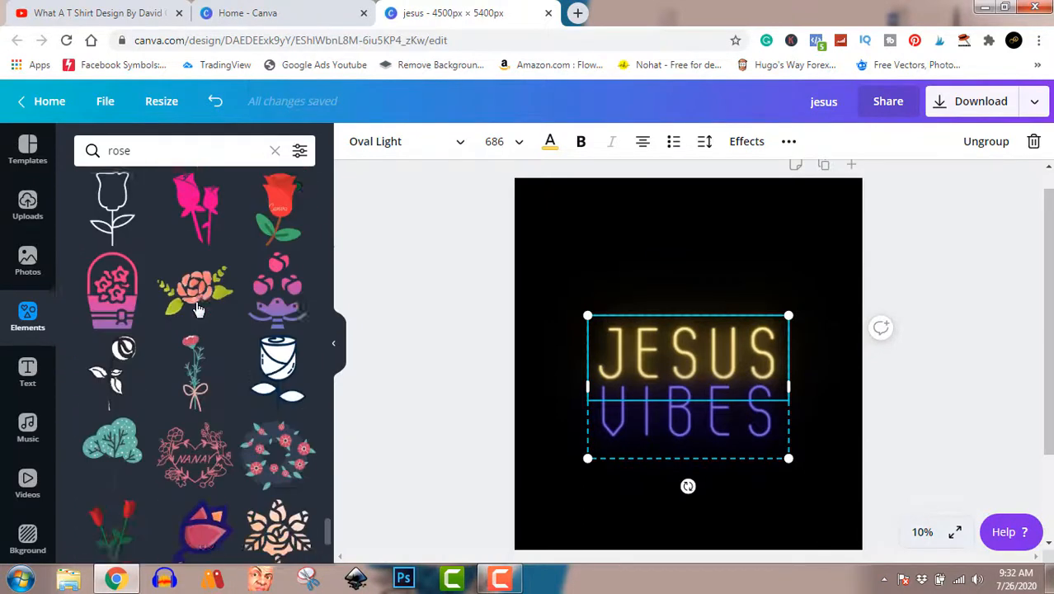
scroll(198, 309, "down", 5)
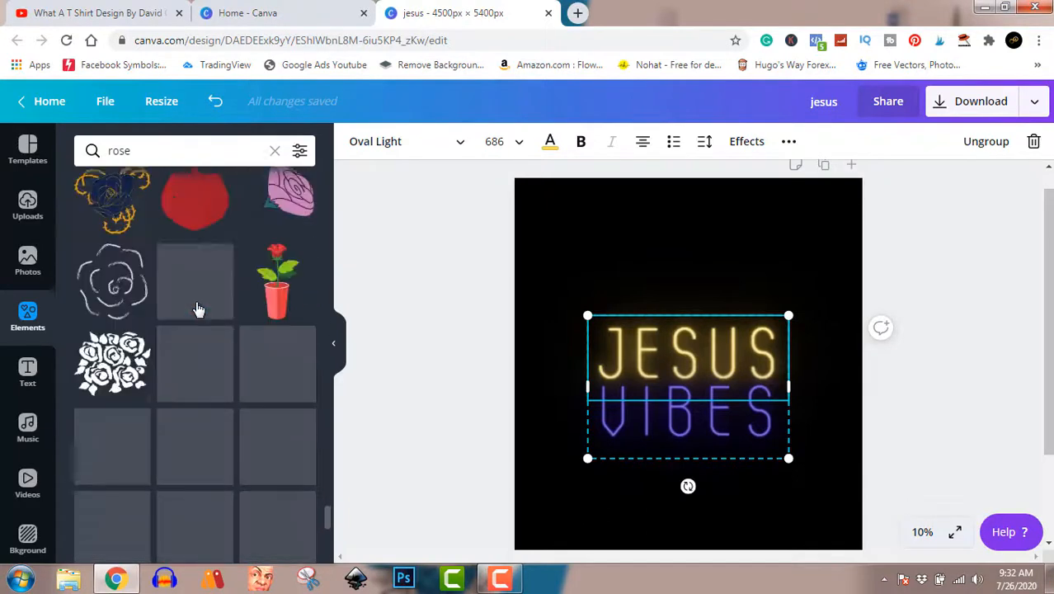
scroll(196, 309, "down", 10)
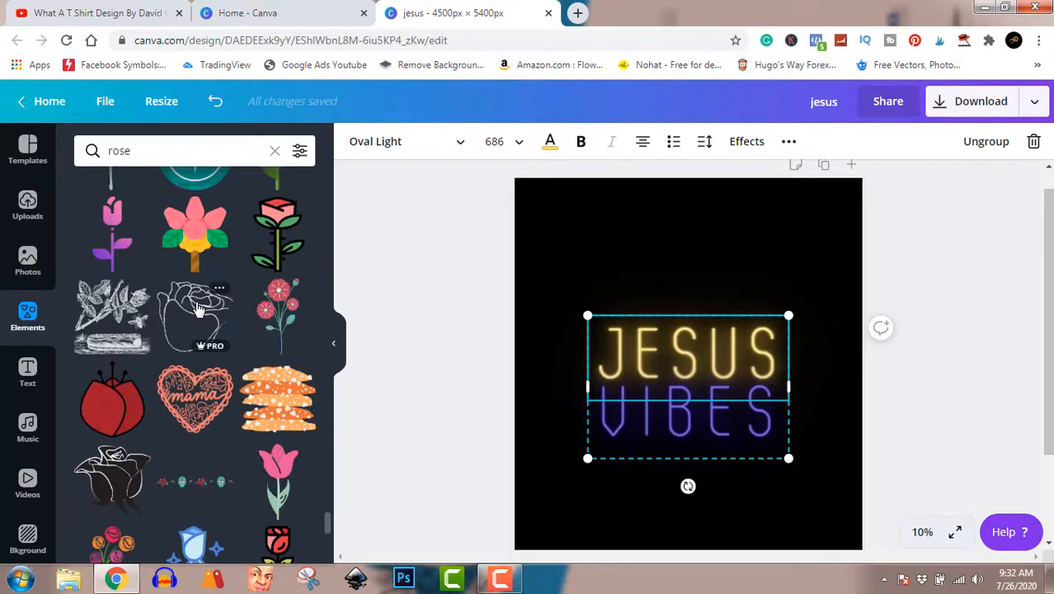
scroll(198, 310, "down", 10)
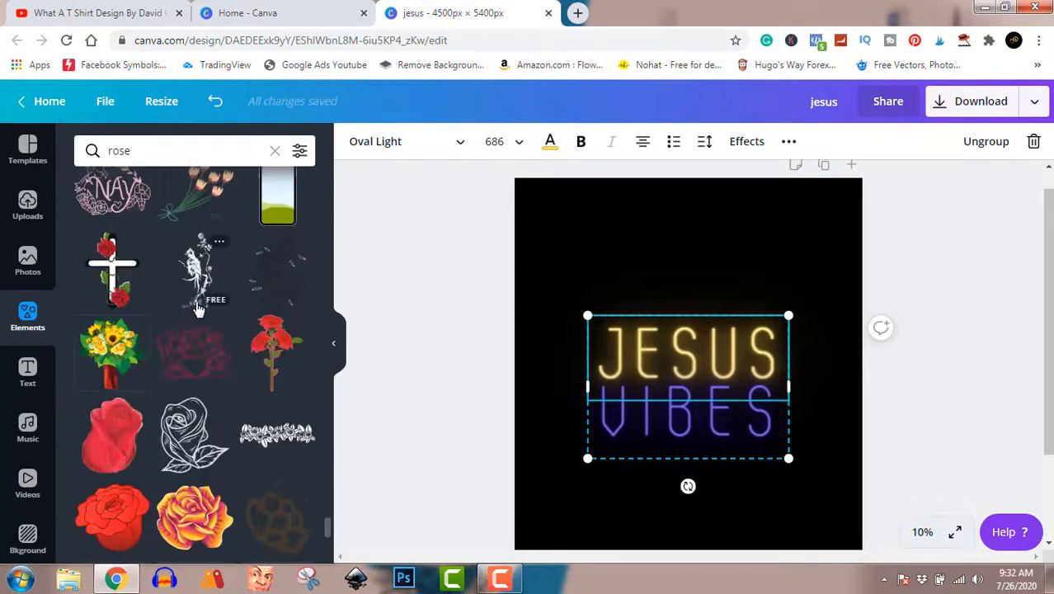
scroll(198, 310, "down", 4)
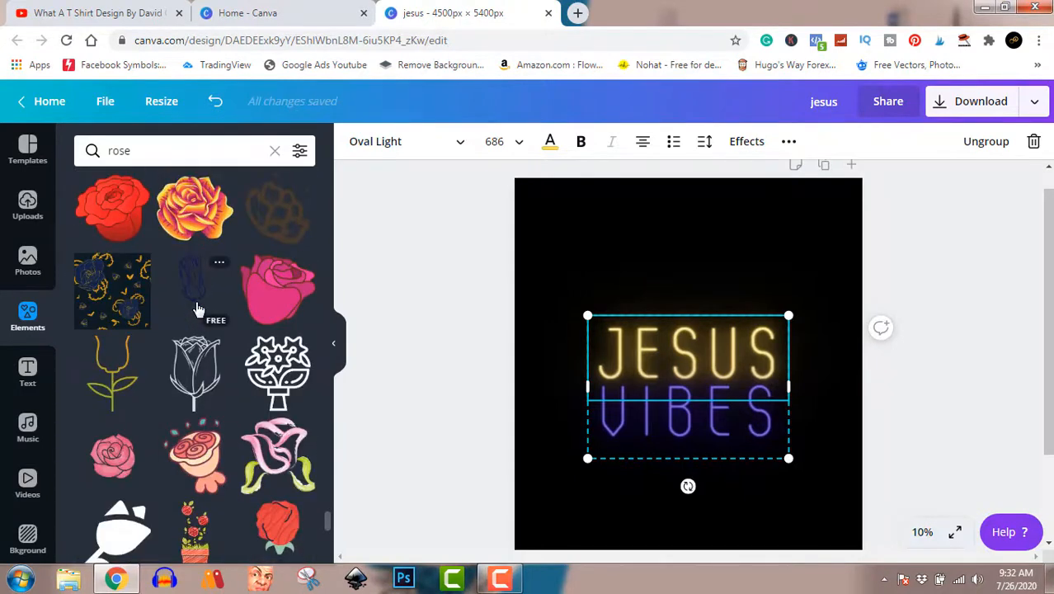
scroll(198, 309, "up", 3)
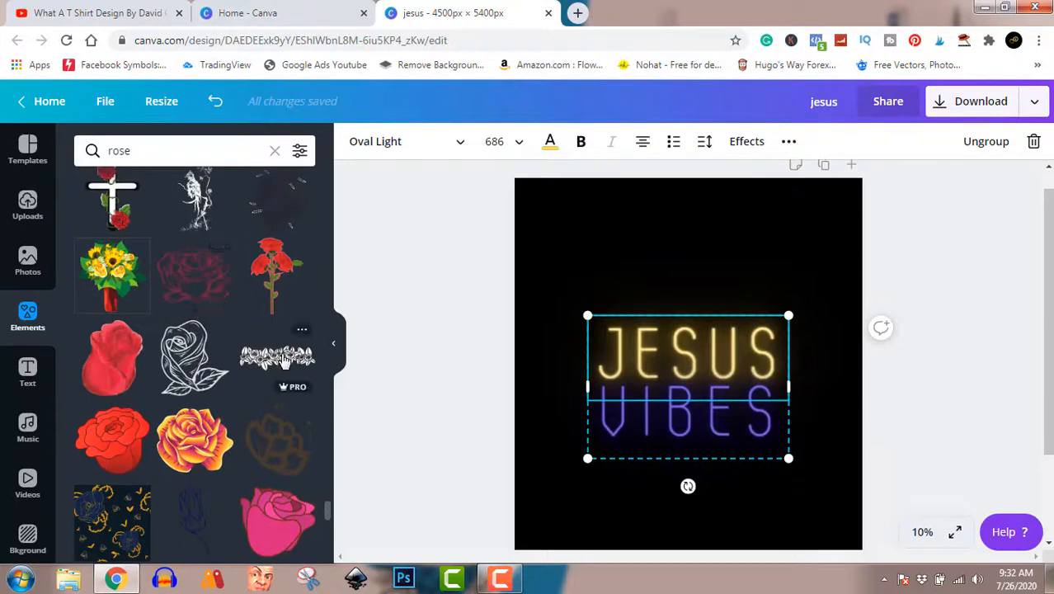
scroll(177, 396, "down", 4)
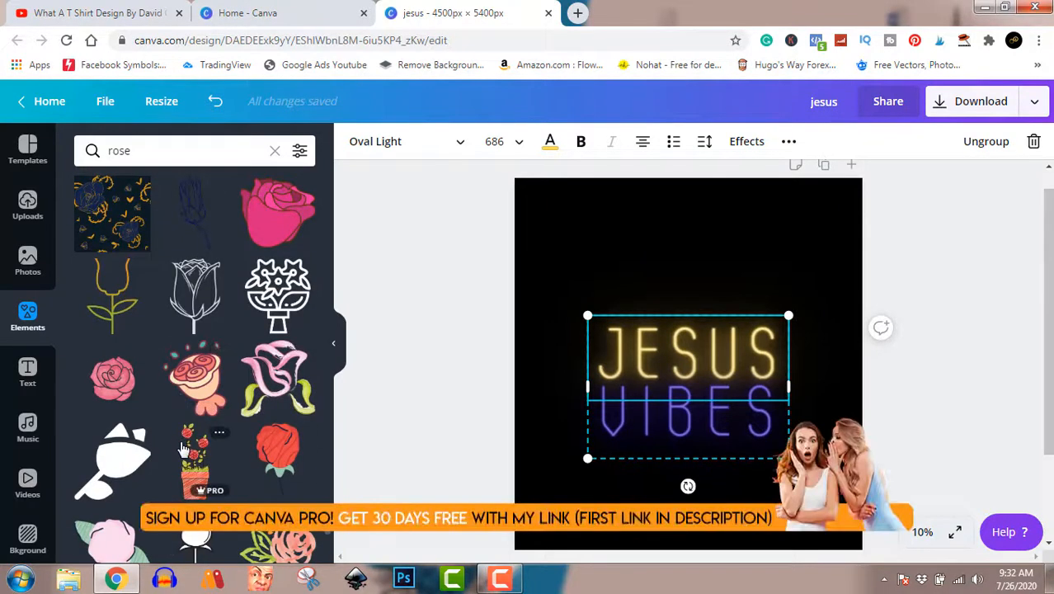
scroll(183, 448, "down", 7)
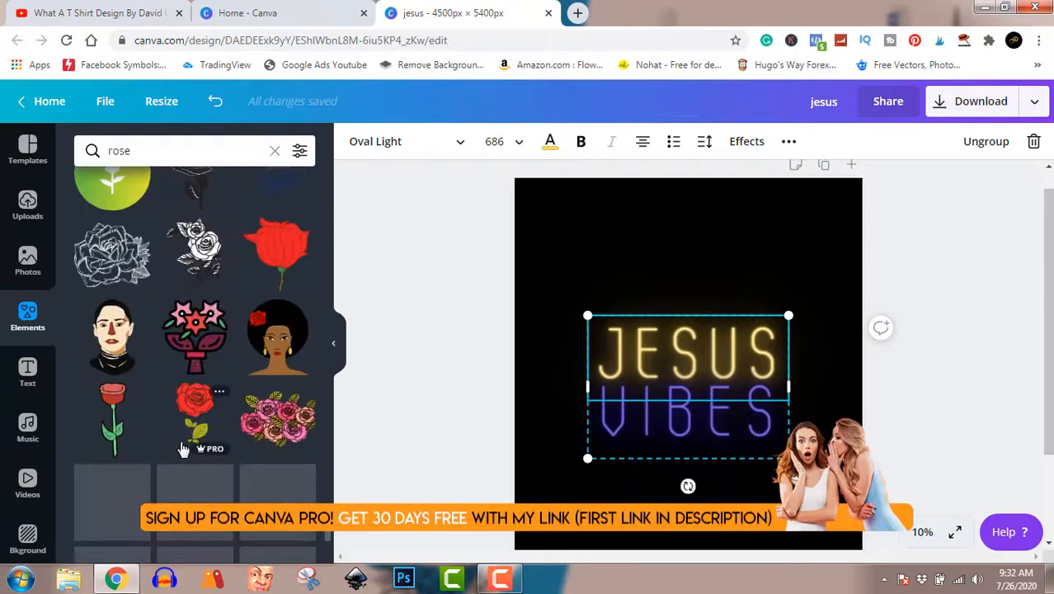
scroll(183, 449, "down", 4)
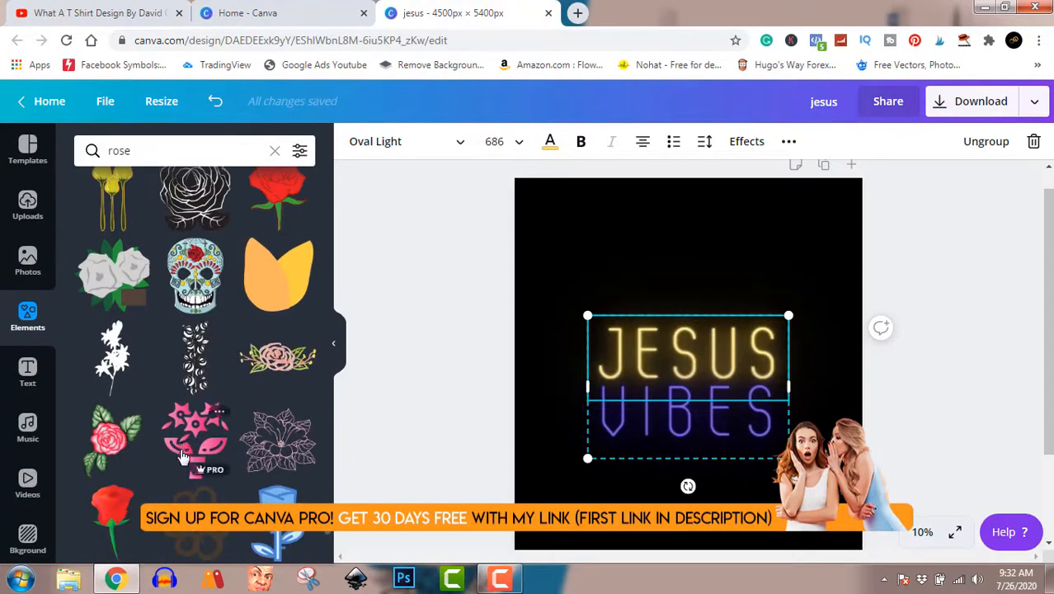
scroll(183, 474, "down", 6)
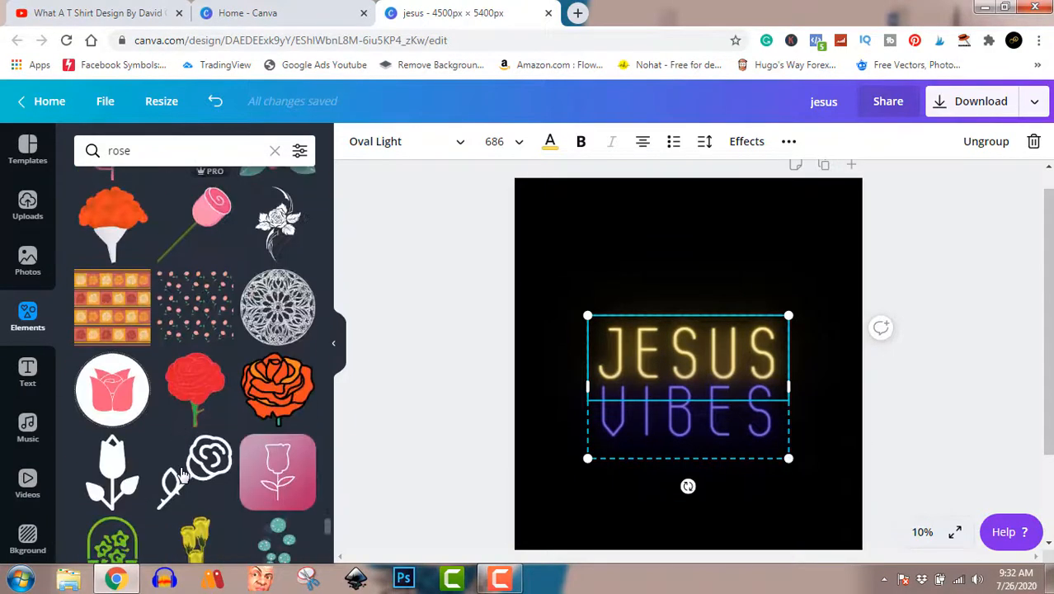
scroll(183, 474, "down", 3)
scroll(183, 476, "down", 3)
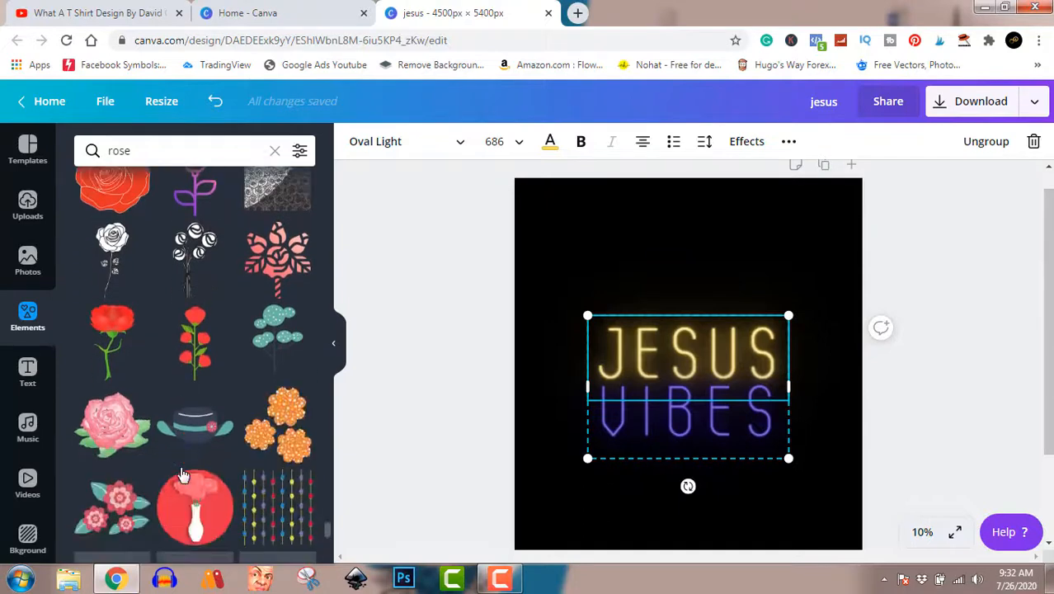
scroll(183, 475, "down", 15)
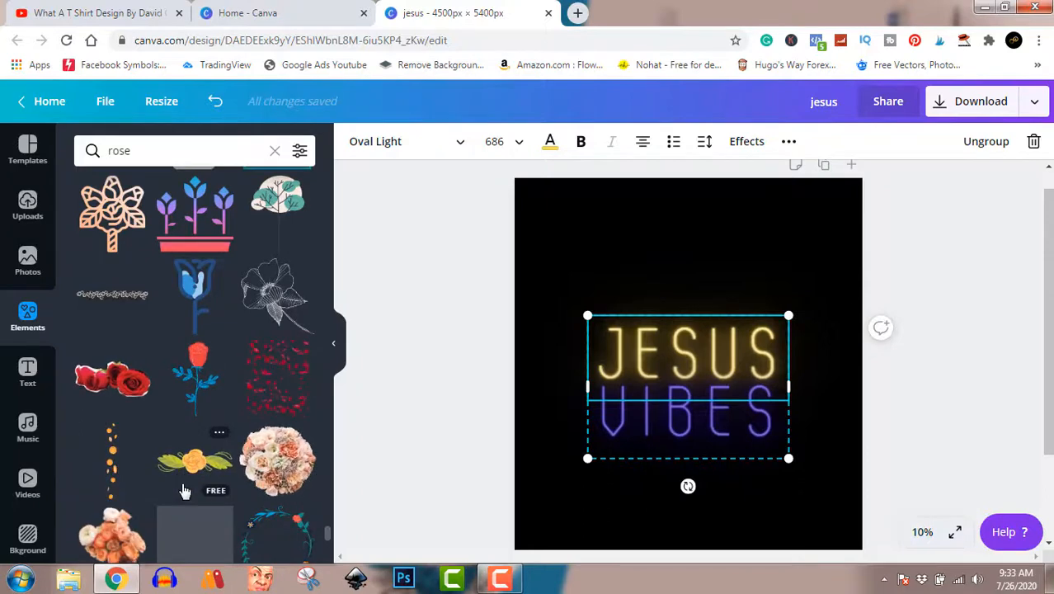
scroll(185, 501, "down", 4)
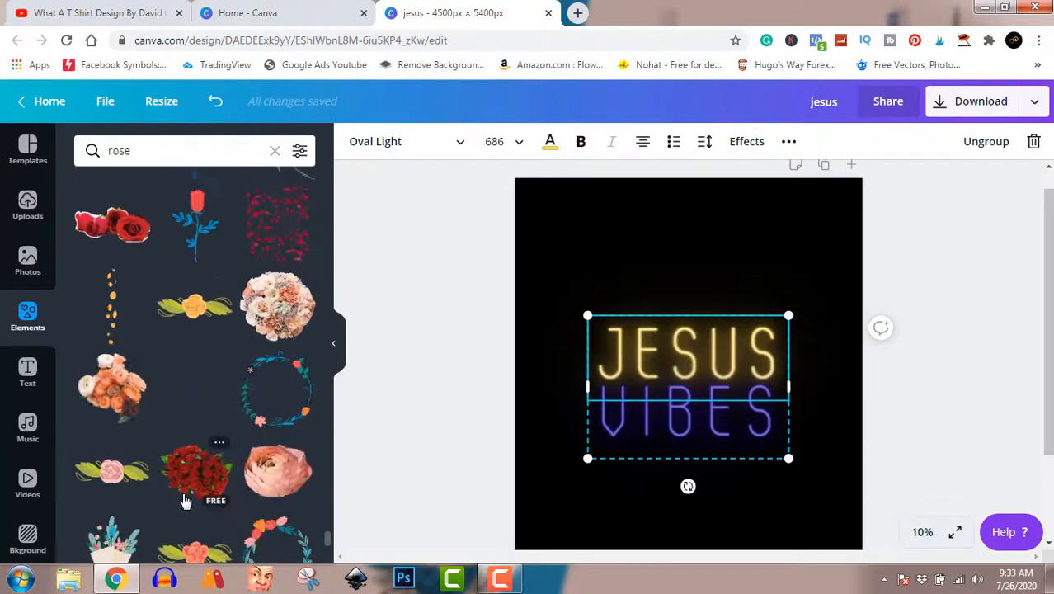
scroll(185, 501, "down", 4)
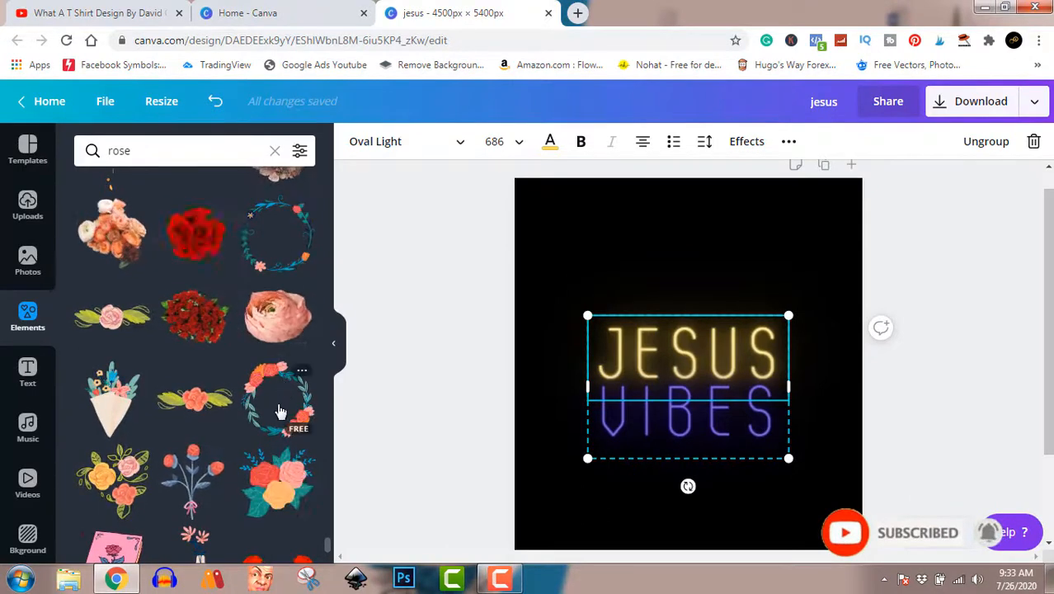
- Add the rose wreath graphic, enlarge it, and center the JESUS VIBES text inside it
left_click(280, 411)
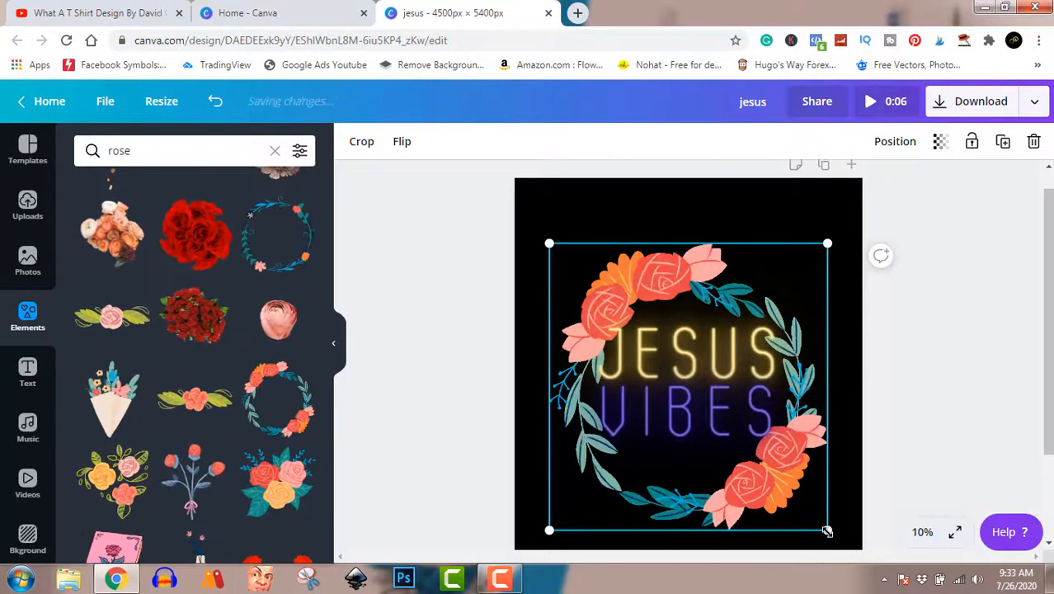
left_click_drag(828, 532, 853, 547)
left_click(757, 412)
left_click_drag(757, 413, 801, 468)
left_click(802, 474)
left_click(1015, 374)
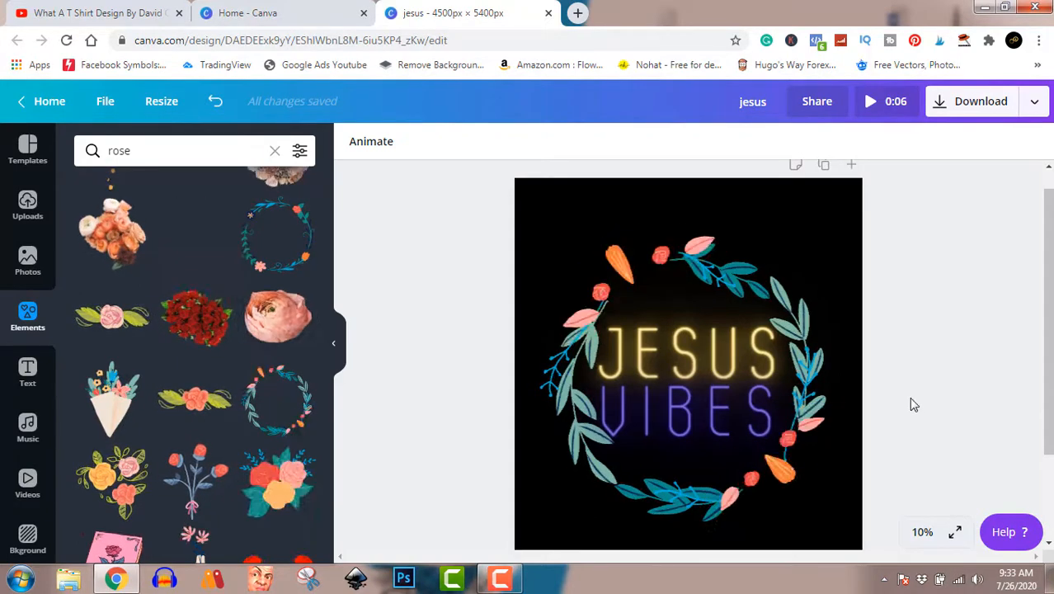
- Download the design as a PNG instead of MP4, with Transparent background ticked
left_click(981, 110)
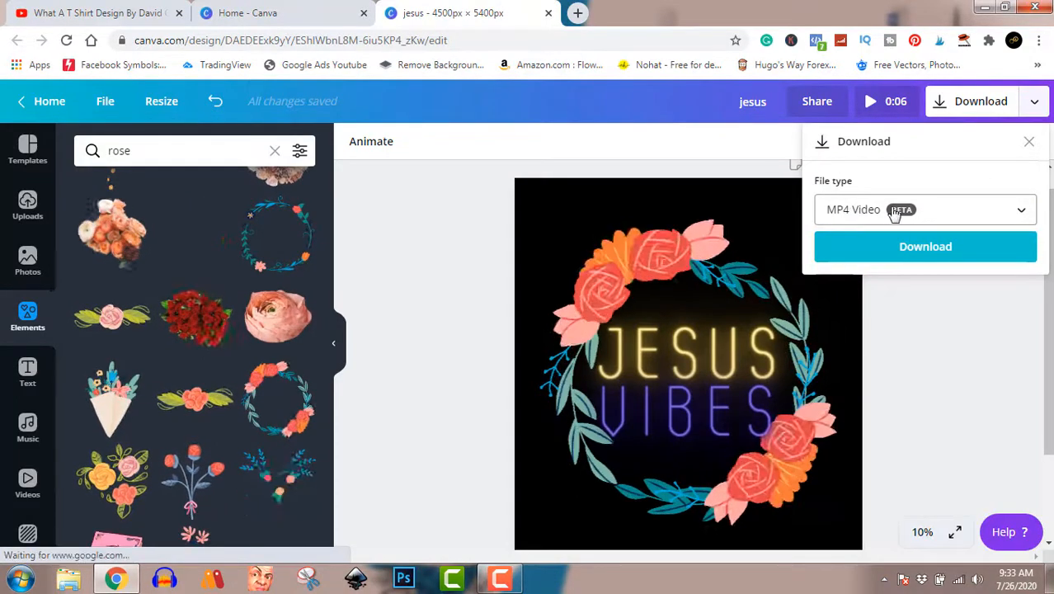
left_click(1024, 211)
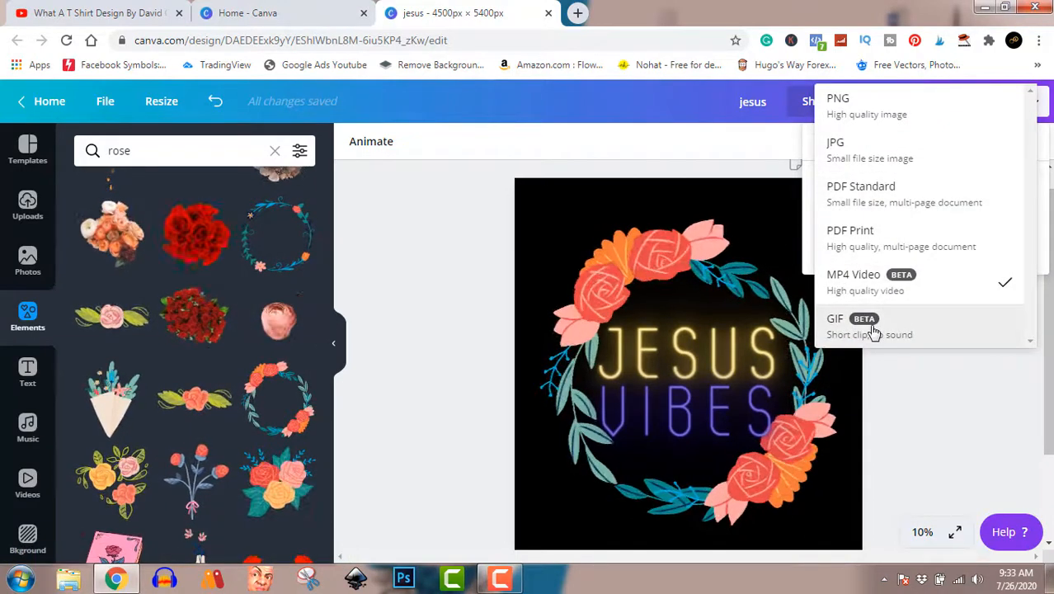
left_click(894, 114)
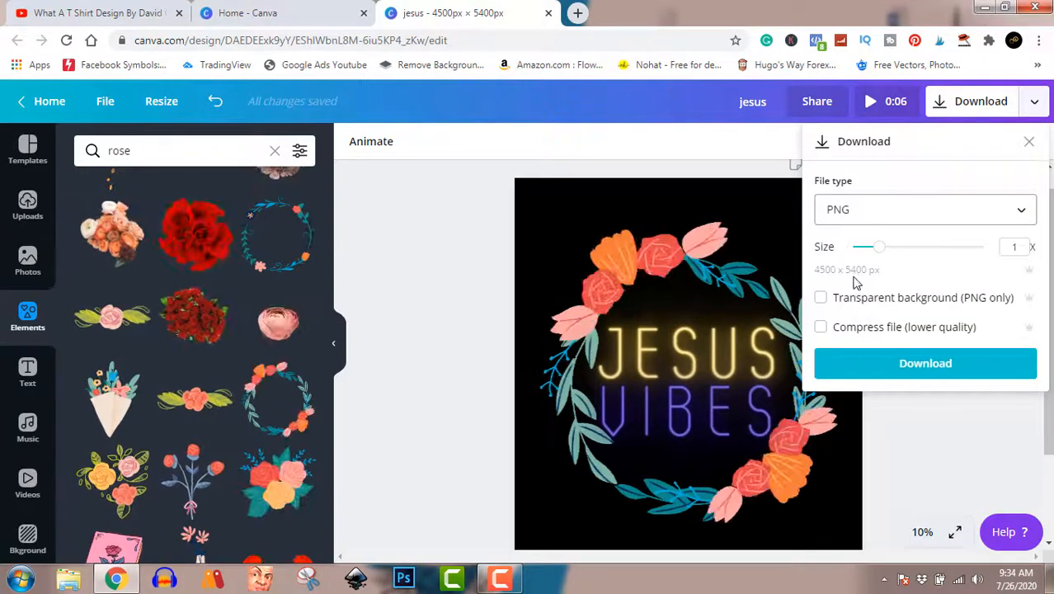
left_click(821, 298)
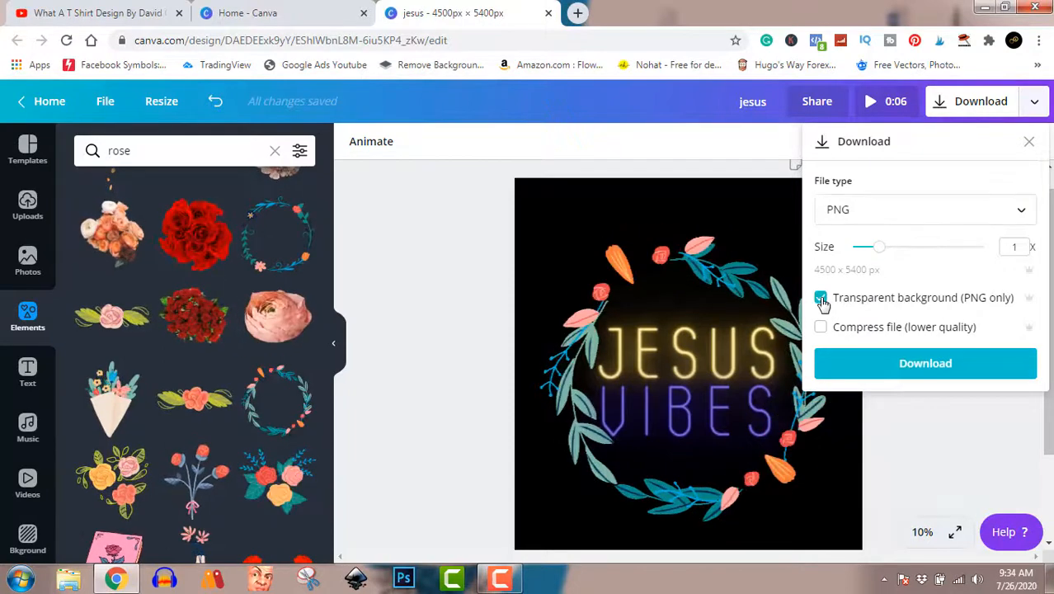
left_click(503, 581)
left_click(503, 581)
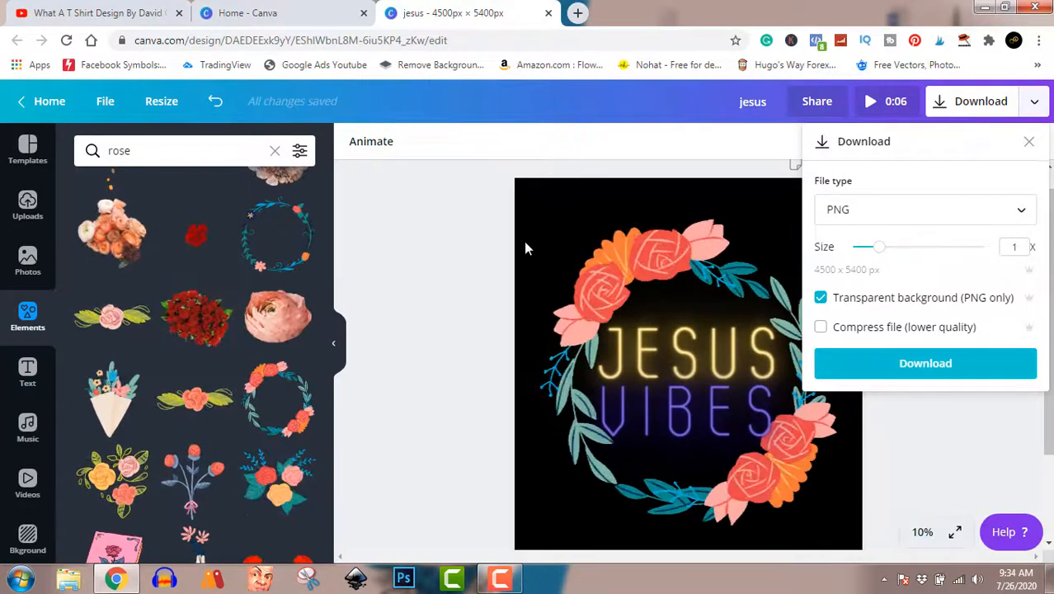
left_click(914, 373)
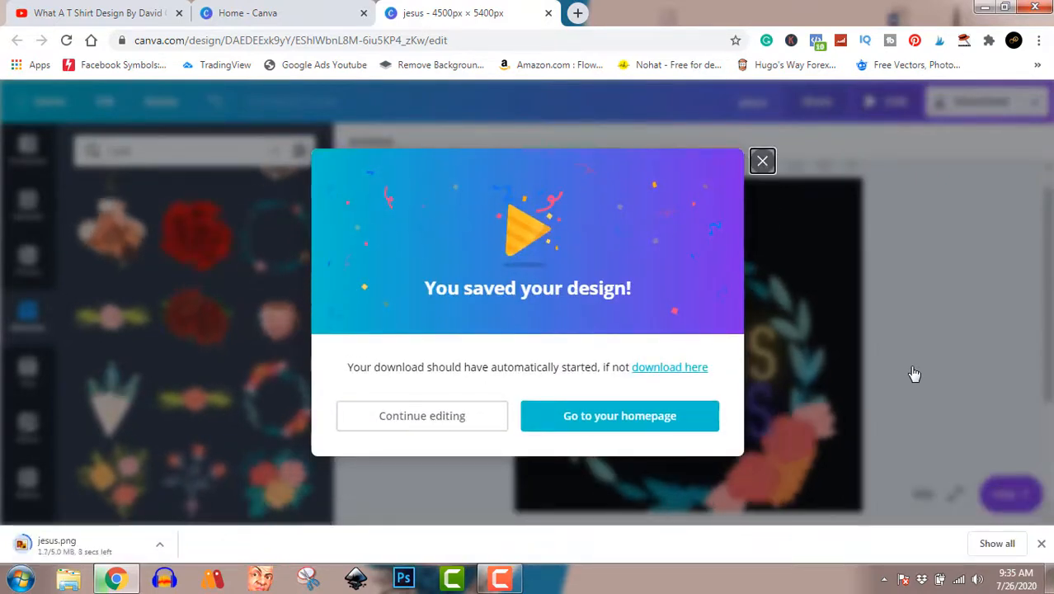
- Close the 'You saved your design!' dialog and show jesus.png in its folder
left_click(762, 162)
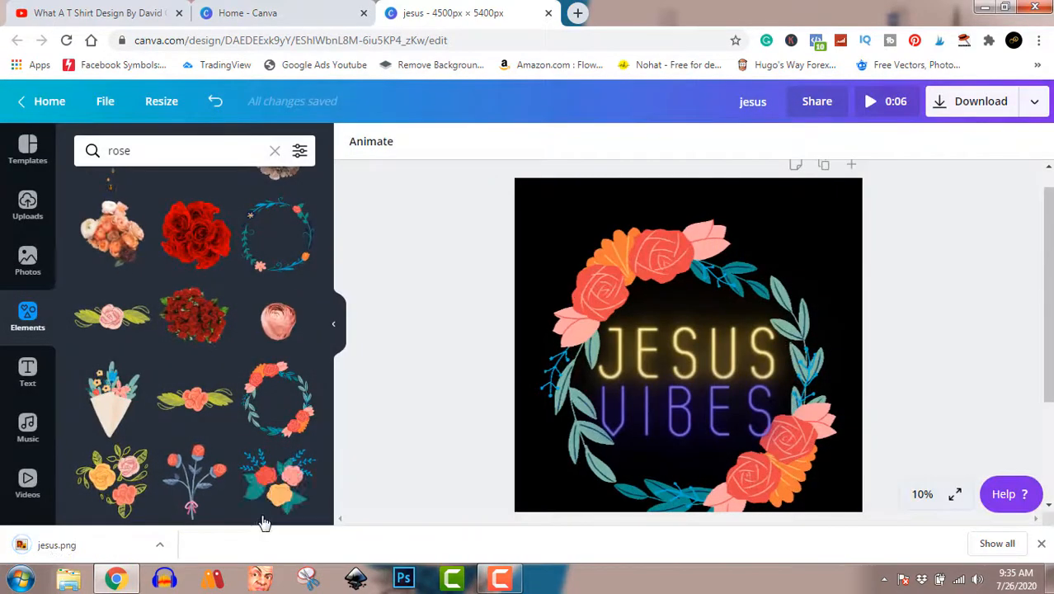
left_click(160, 546)
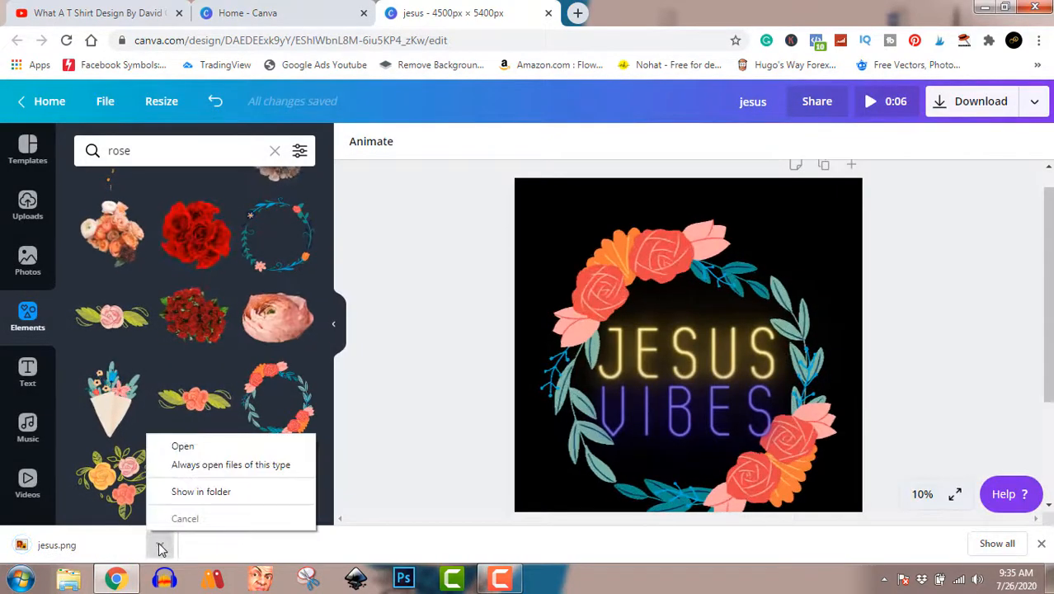
left_click(209, 491)
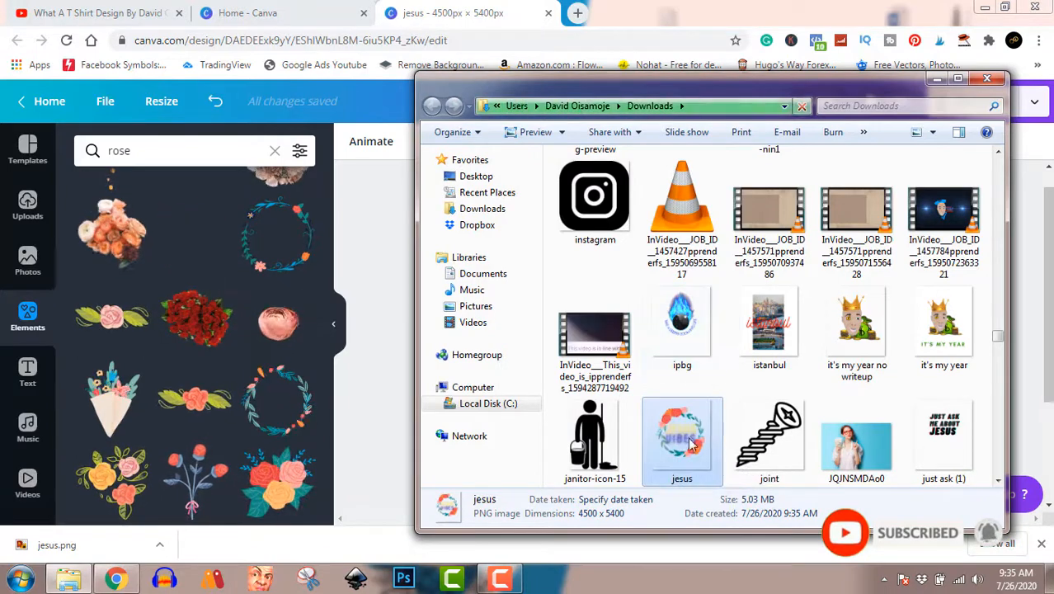
- Preview jesus in Windows Photo Viewer, close it, and minimize the Downloads window
double_click(691, 445)
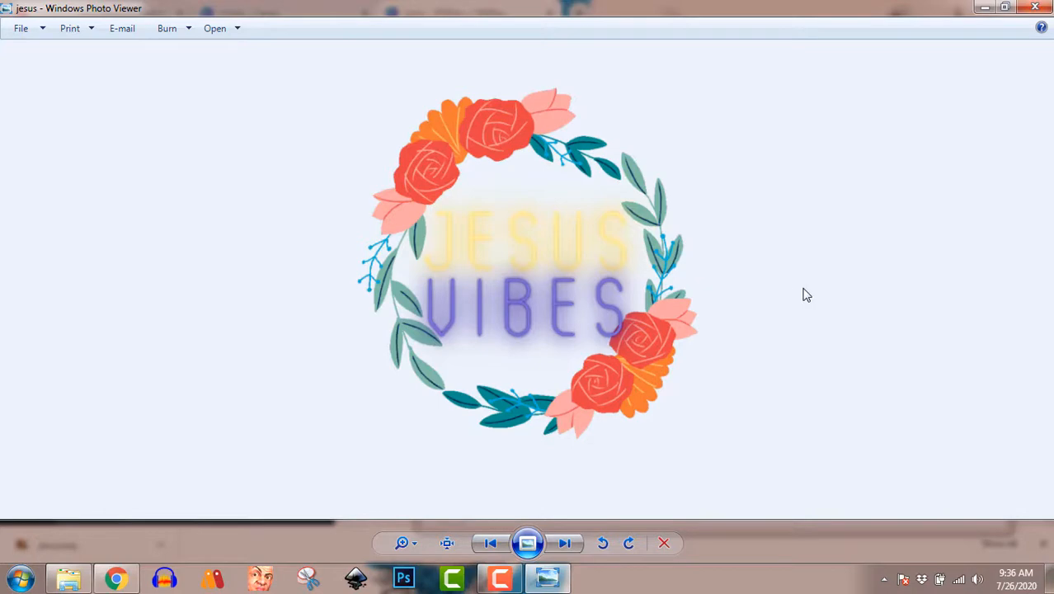
left_click(1026, 7)
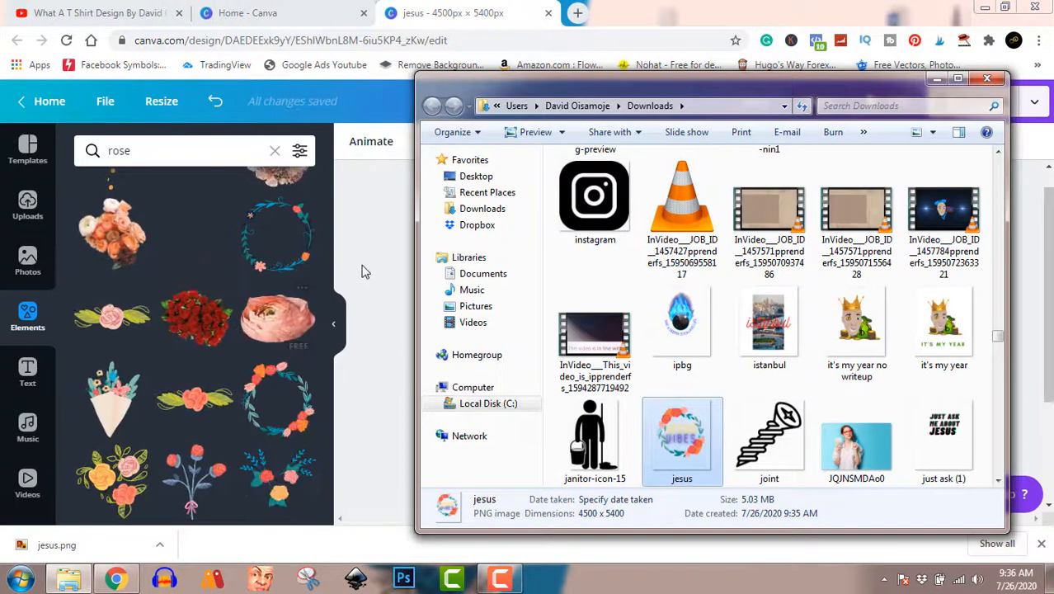
left_click(934, 78)
left_click(502, 579)
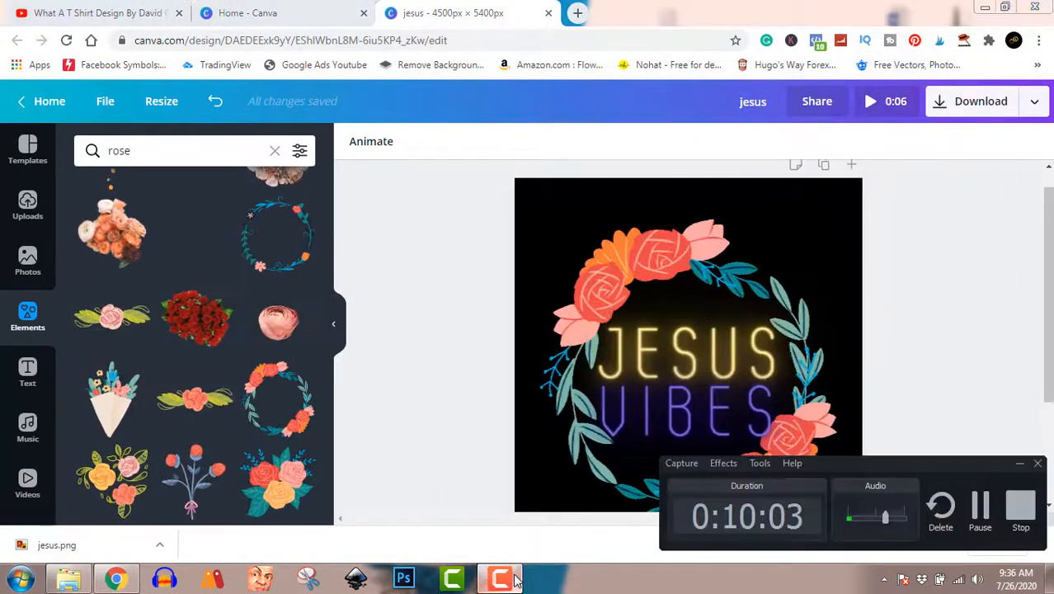
left_click(502, 579)
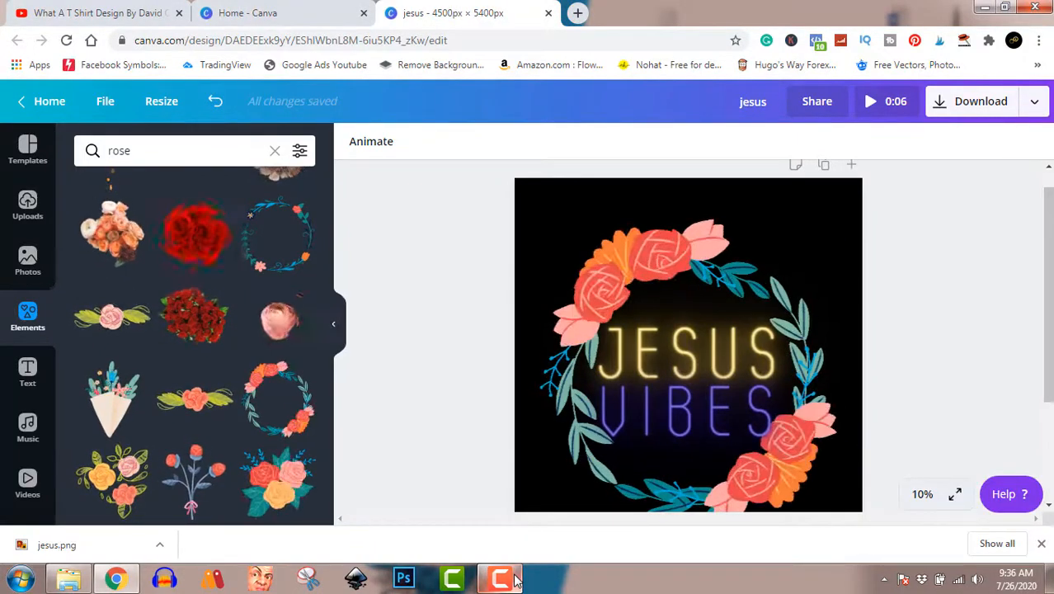
left_click(502, 579)
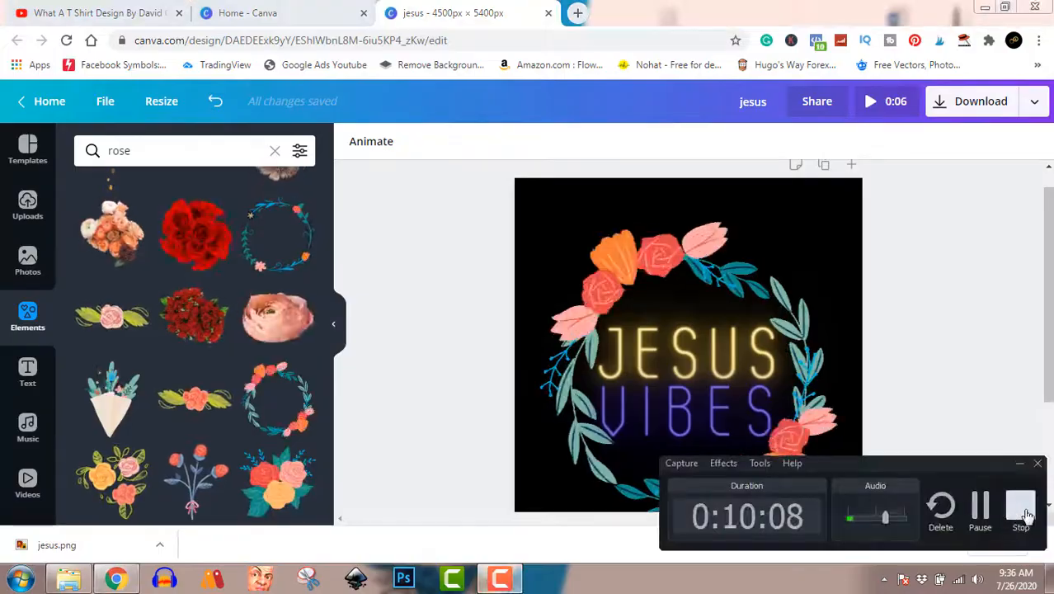
left_click(1016, 503)
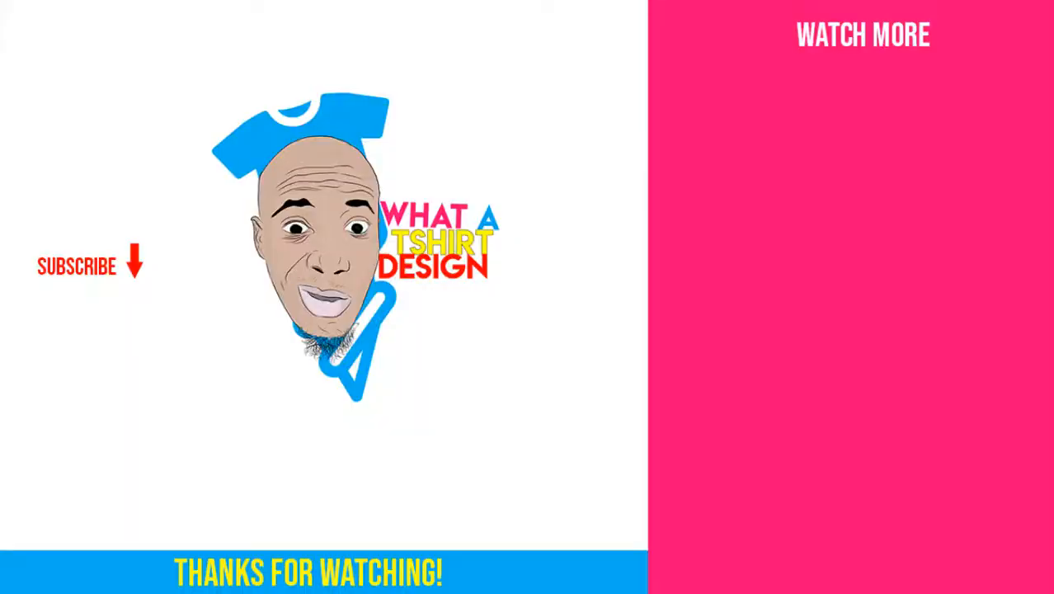